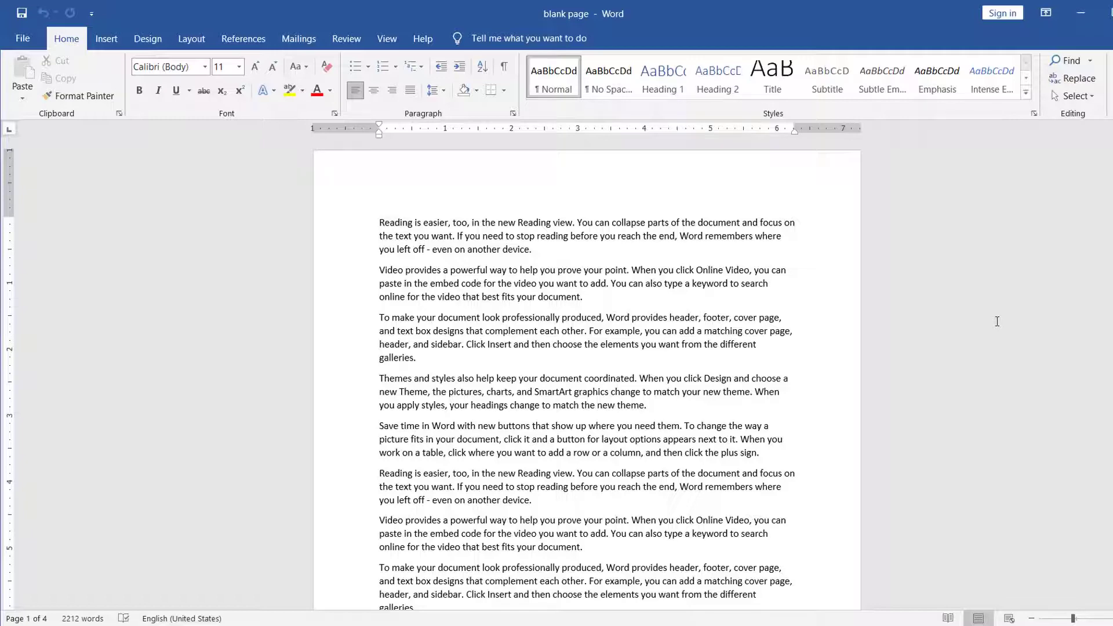
Place the caret right after 'coordinated.' at the end of page one's text
scroll(616, 579, down, 5)
scroll(616, 579, down, 5)
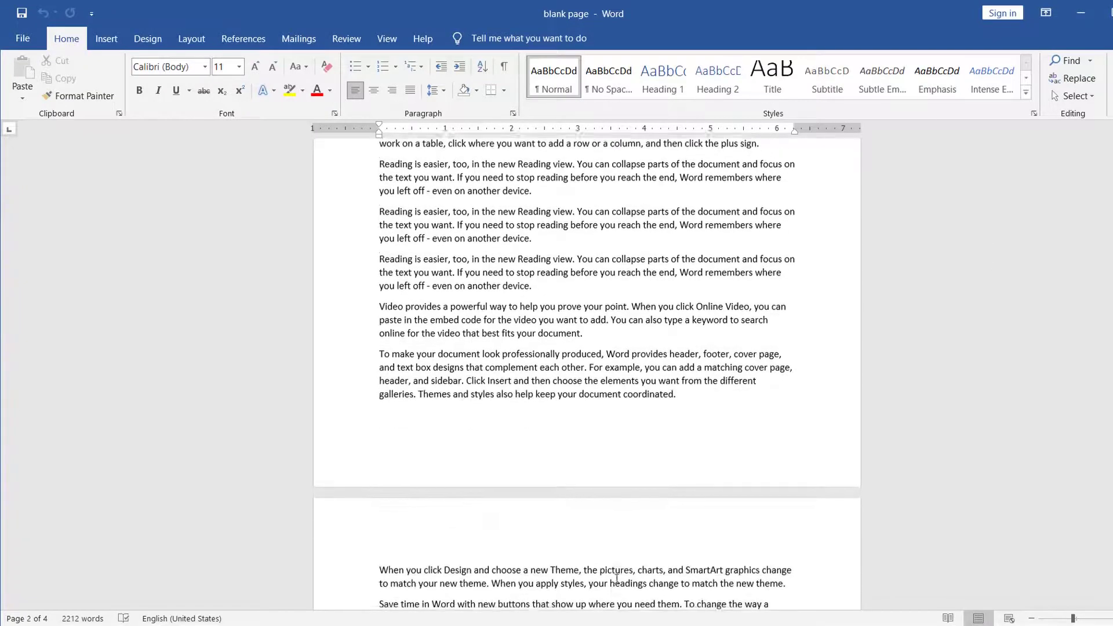
scroll(616, 579, down, 5)
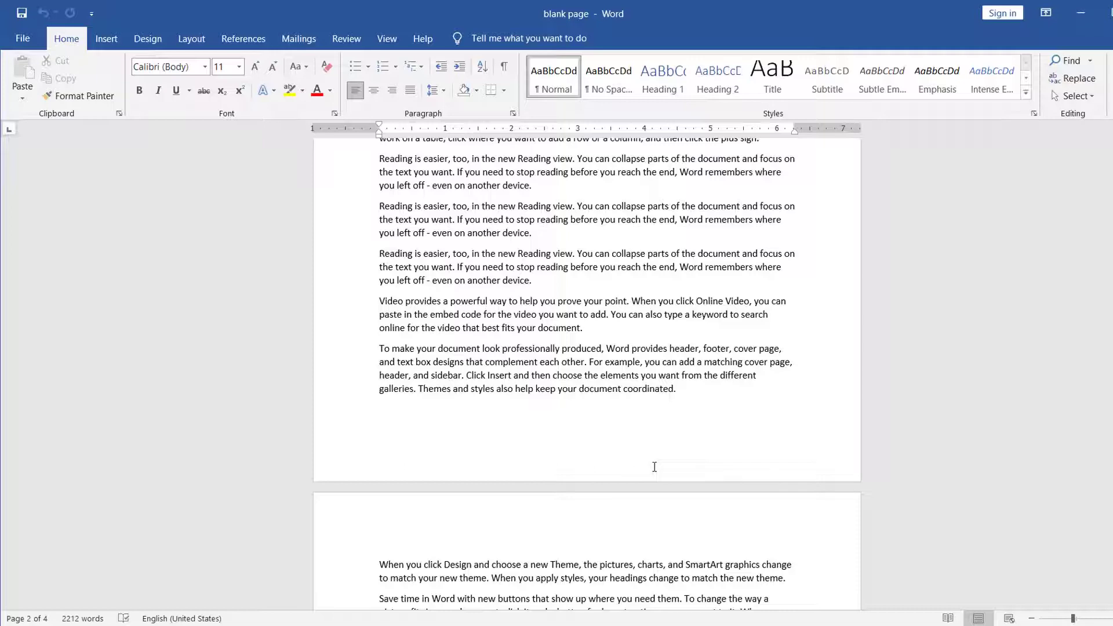
click(683, 390)
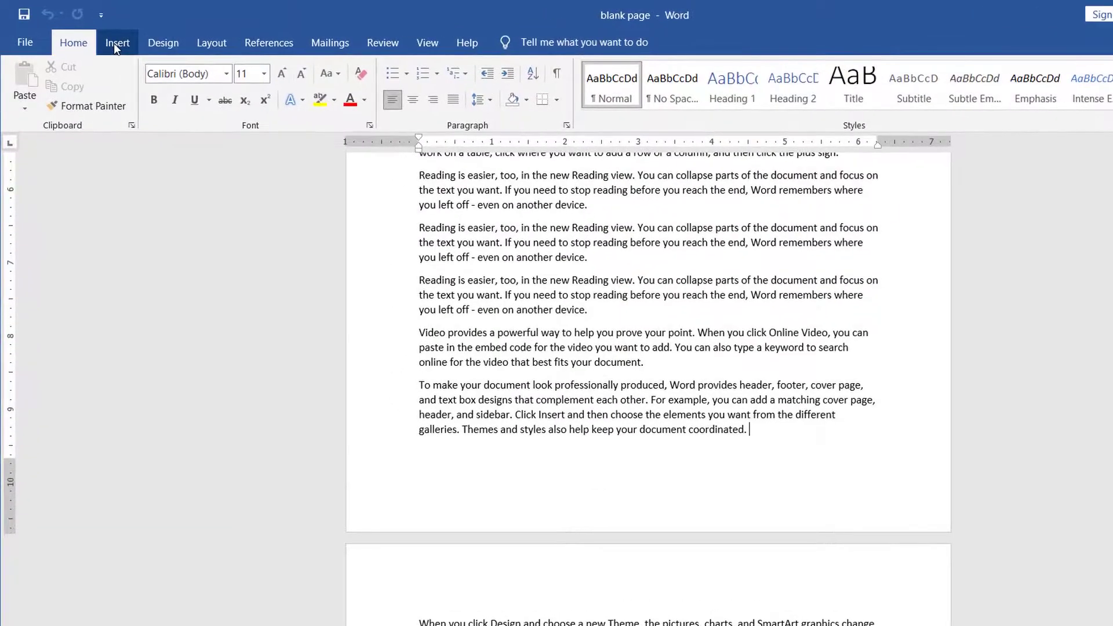
Insert a Blank Page after the 'coordinated.' paragraph and scroll down to check it
click(114, 43)
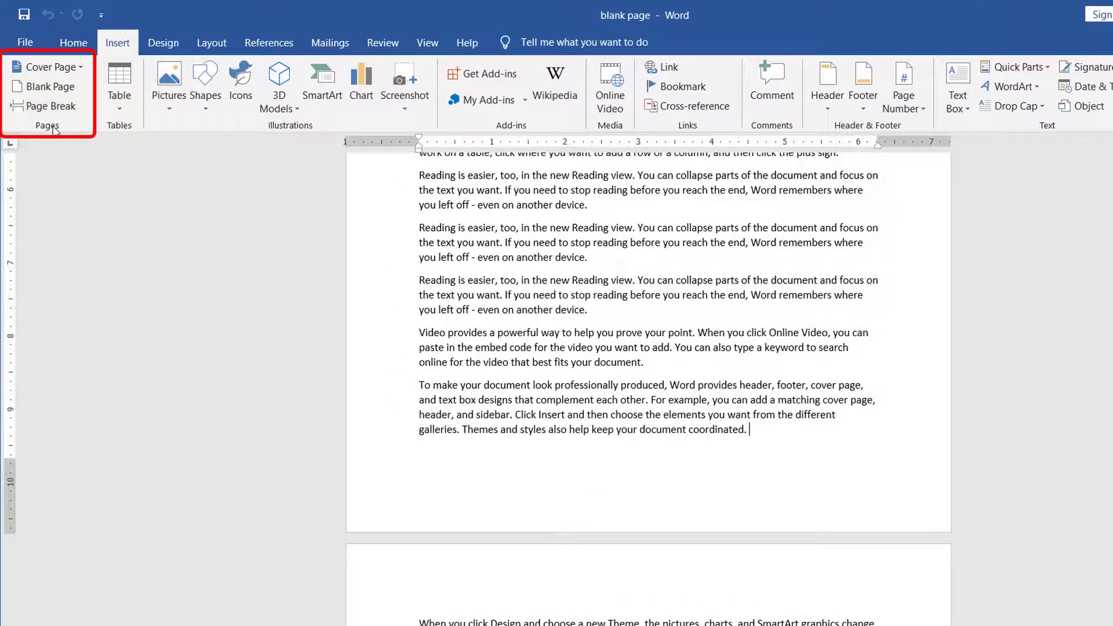
click(58, 93)
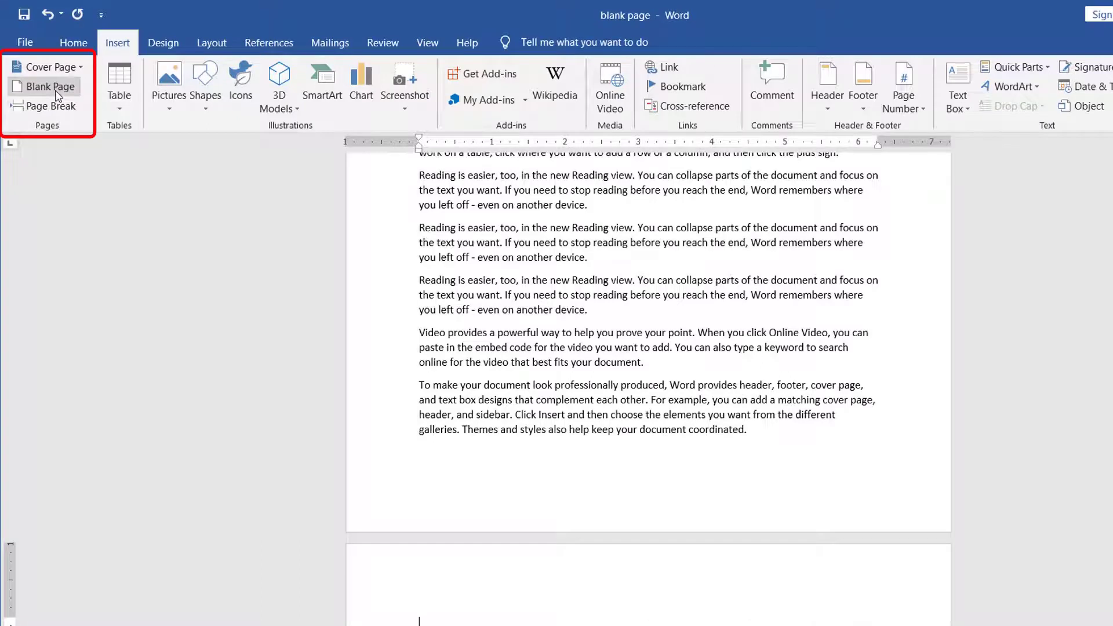
scroll(543, 620, down, 2)
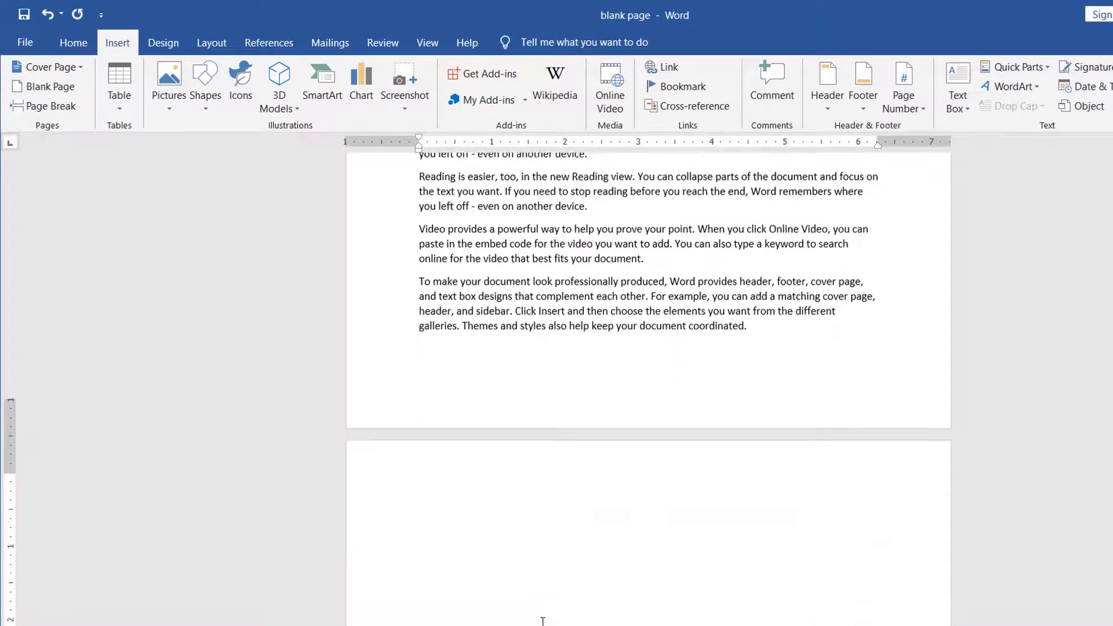
scroll(542, 620, down, 2)
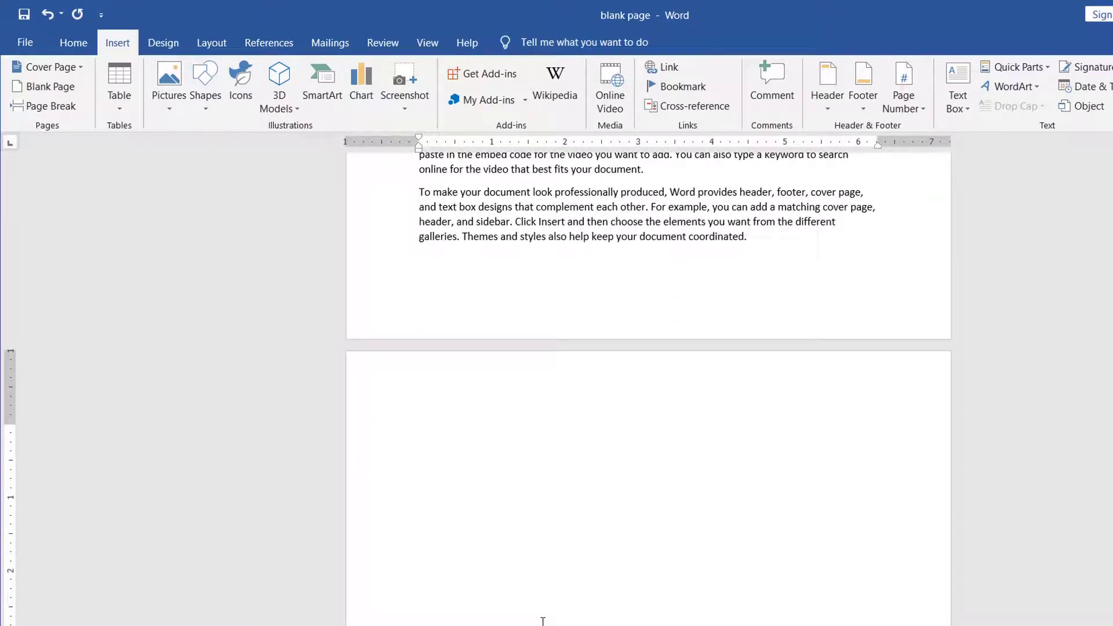
ctrl+scroll(543, 620, down, 5)
ctrl+scroll(543, 621, down, 4)
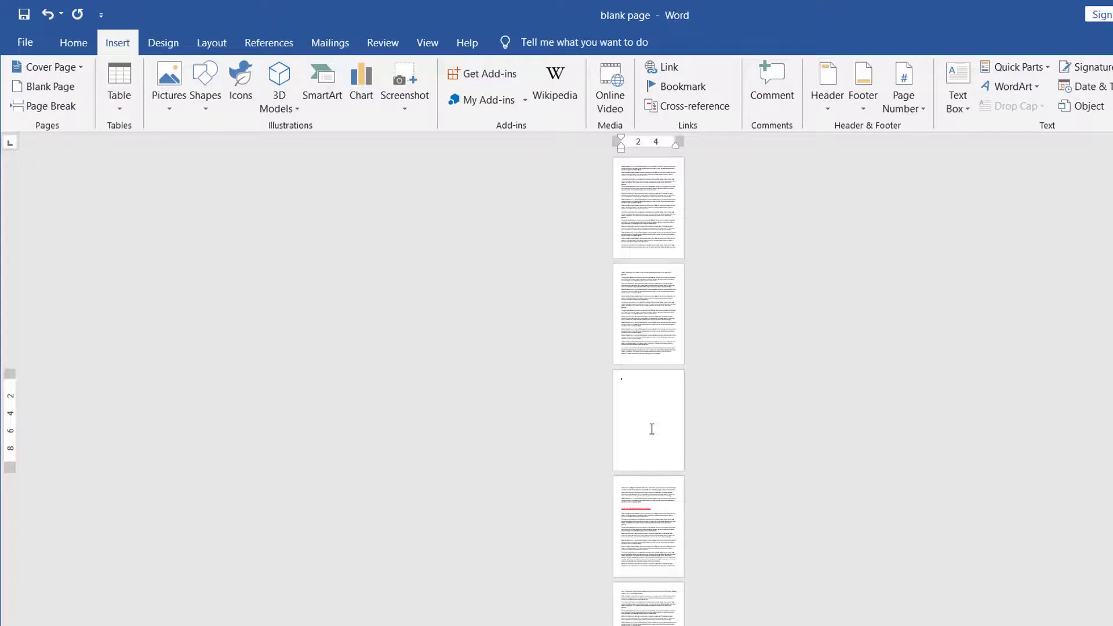
Place the caret before the word 'Reading' at the start of the first paragraph
scroll(652, 429, up, 4)
scroll(652, 429, up, 5)
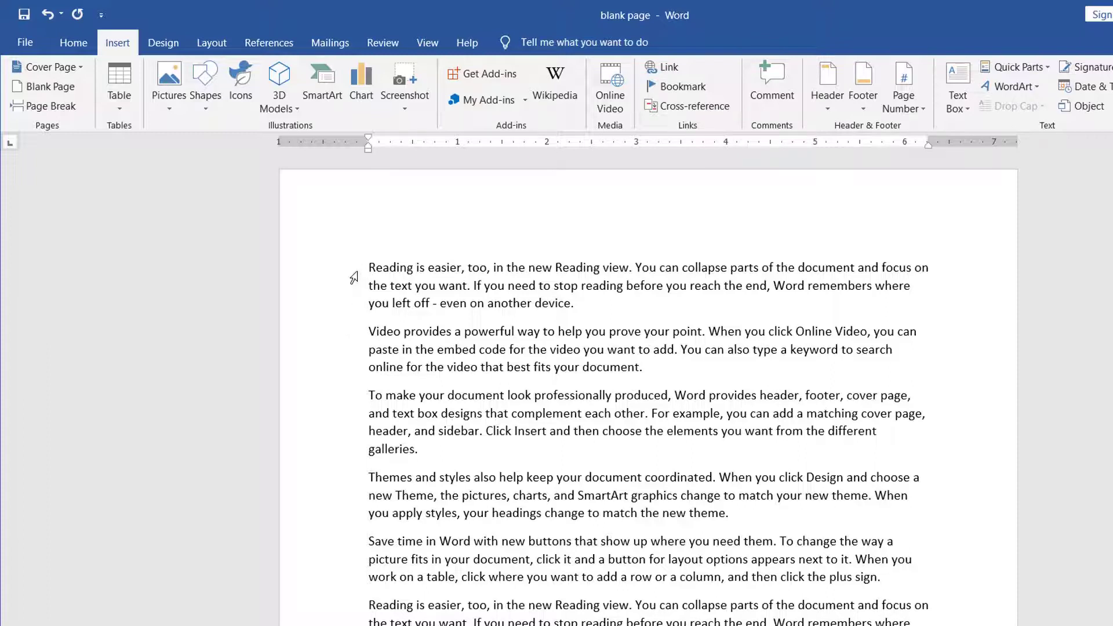
click(354, 276)
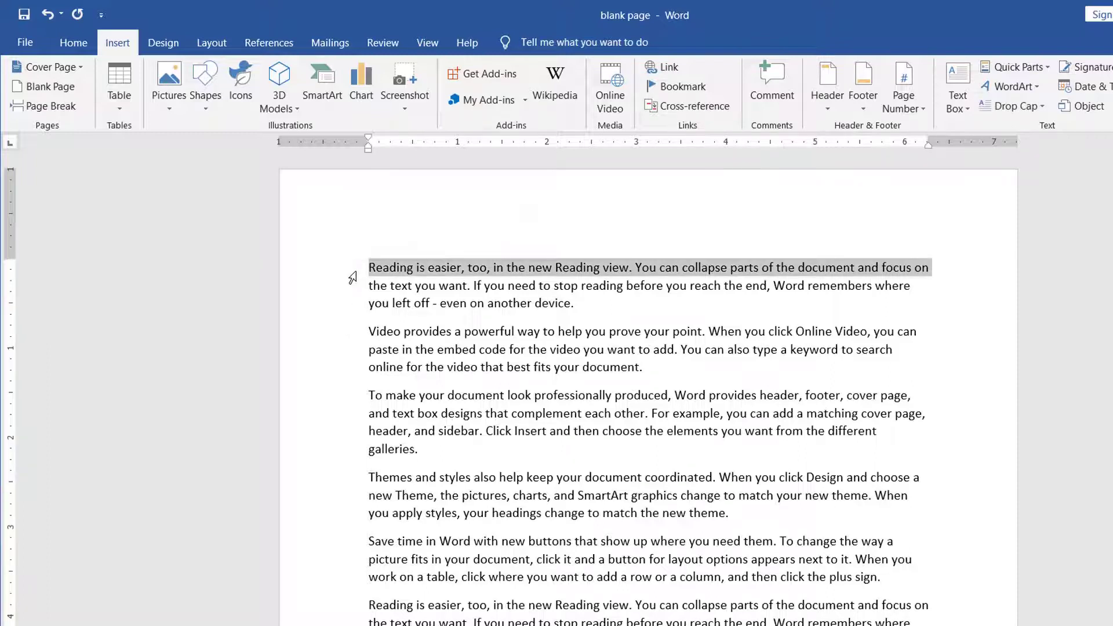
click(369, 268)
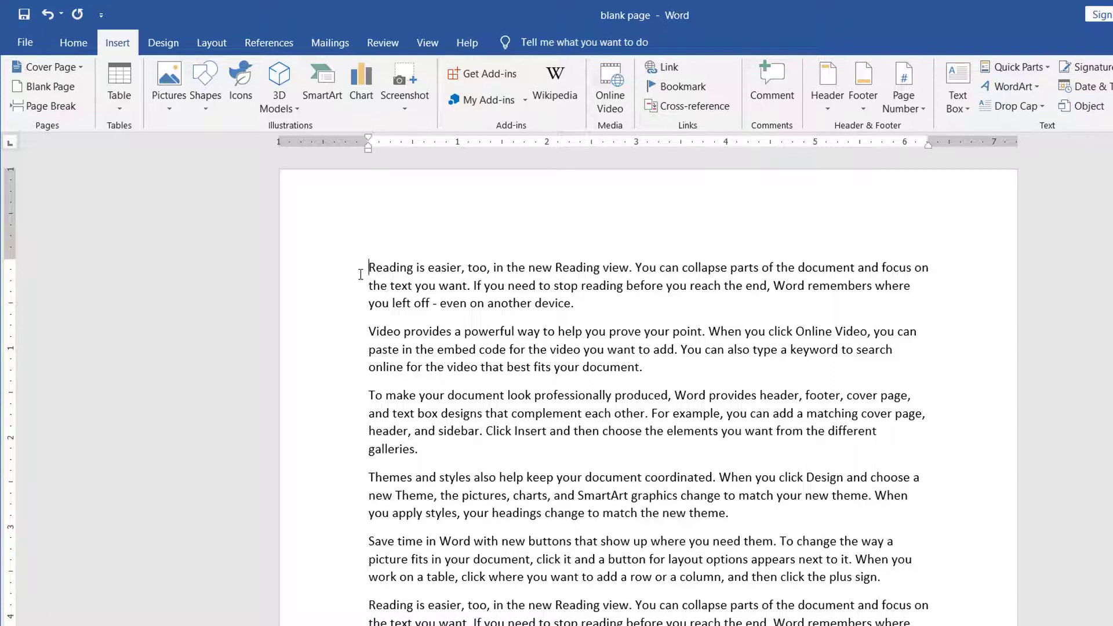
Insert a Blank Page ahead of the 'Reading' paragraph and scroll through to verify it
click(51, 86)
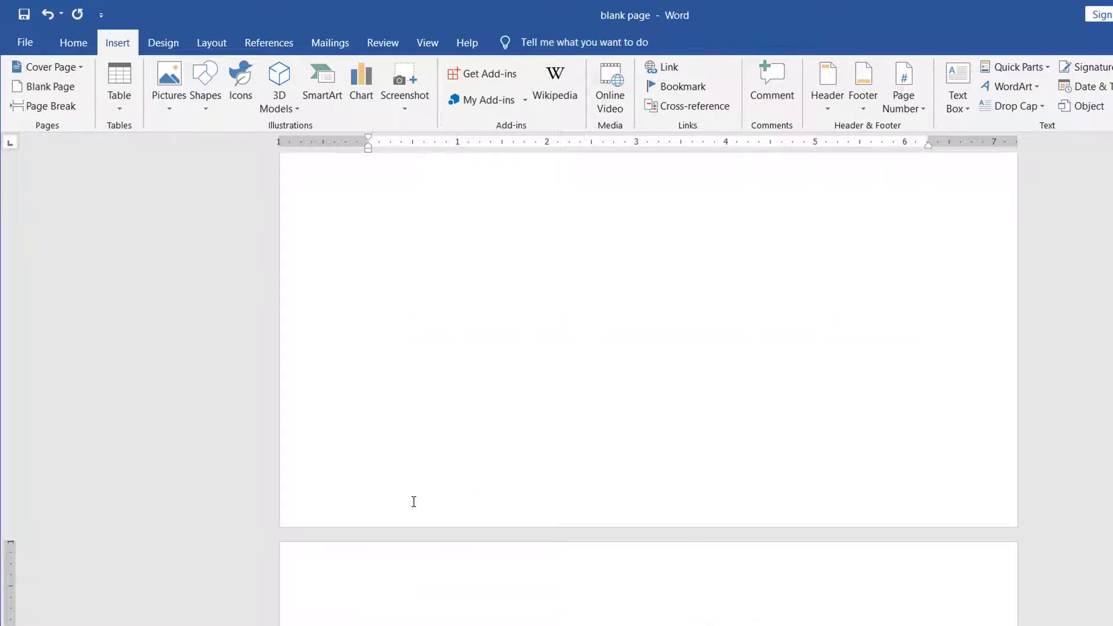
scroll(414, 502, up, 10)
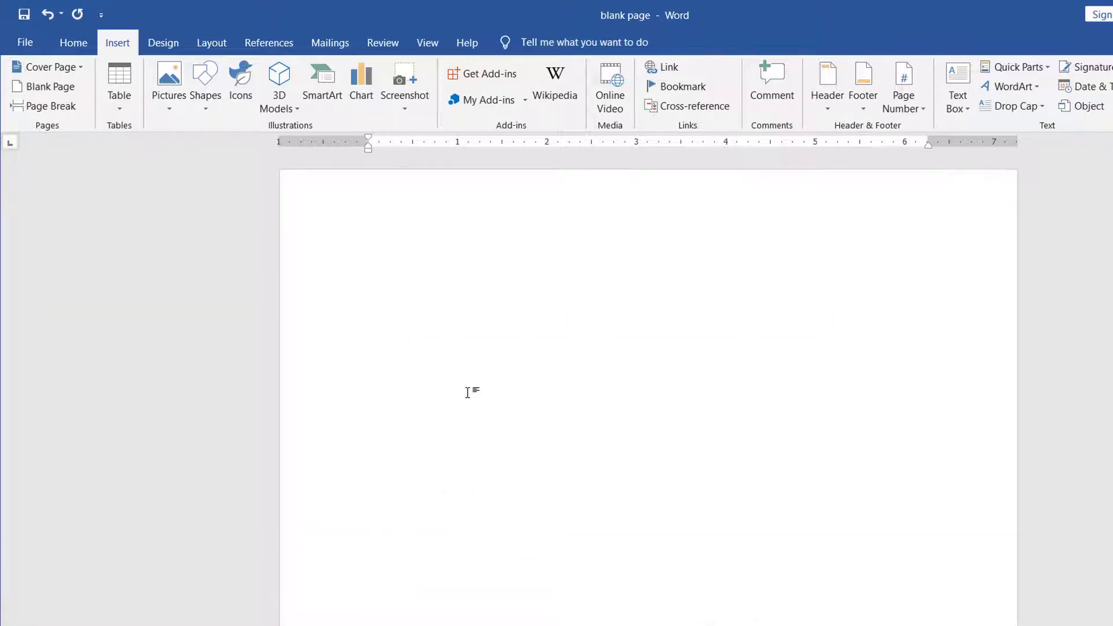
ctrl+scroll(444, 405, down, 2)
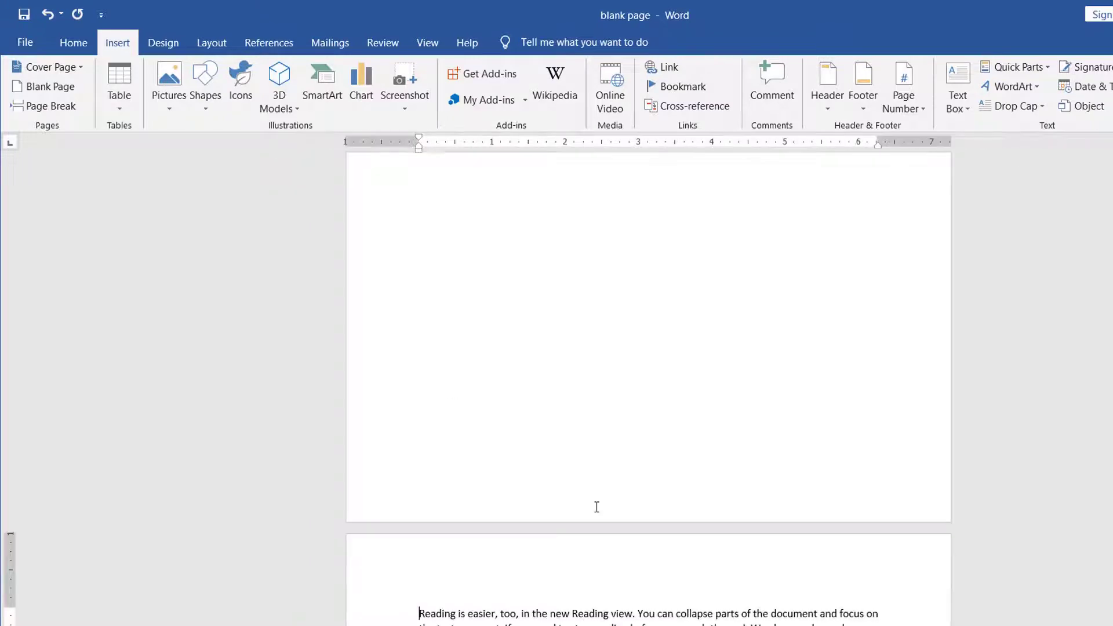
scroll(762, 487, up, 1)
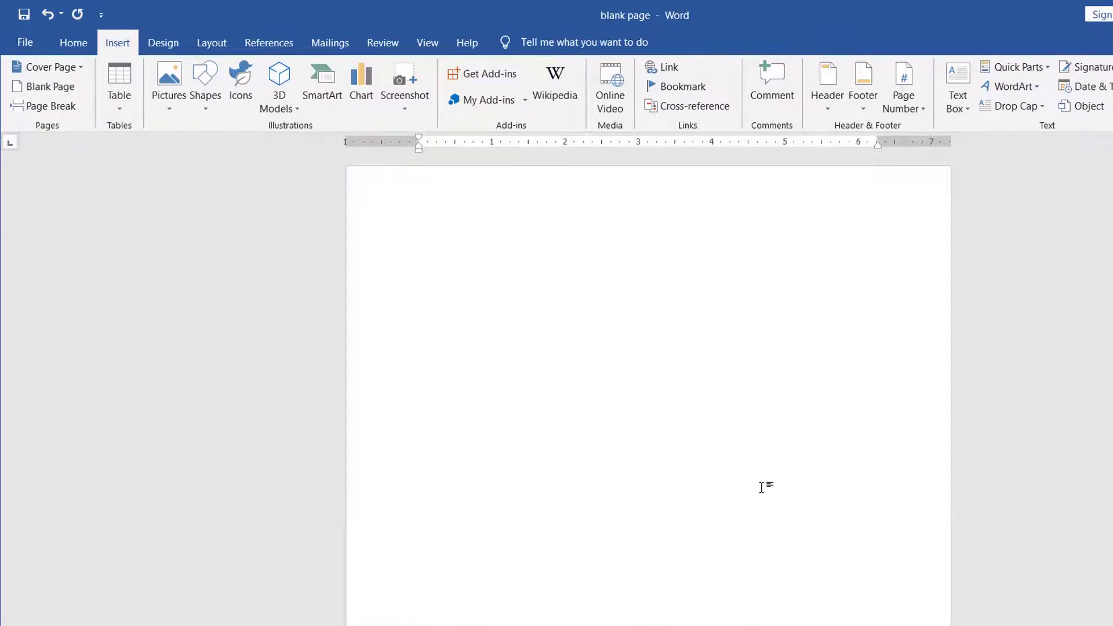
scroll(762, 487, down, 1)
scroll(762, 488, down, 8)
scroll(762, 488, down, 1)
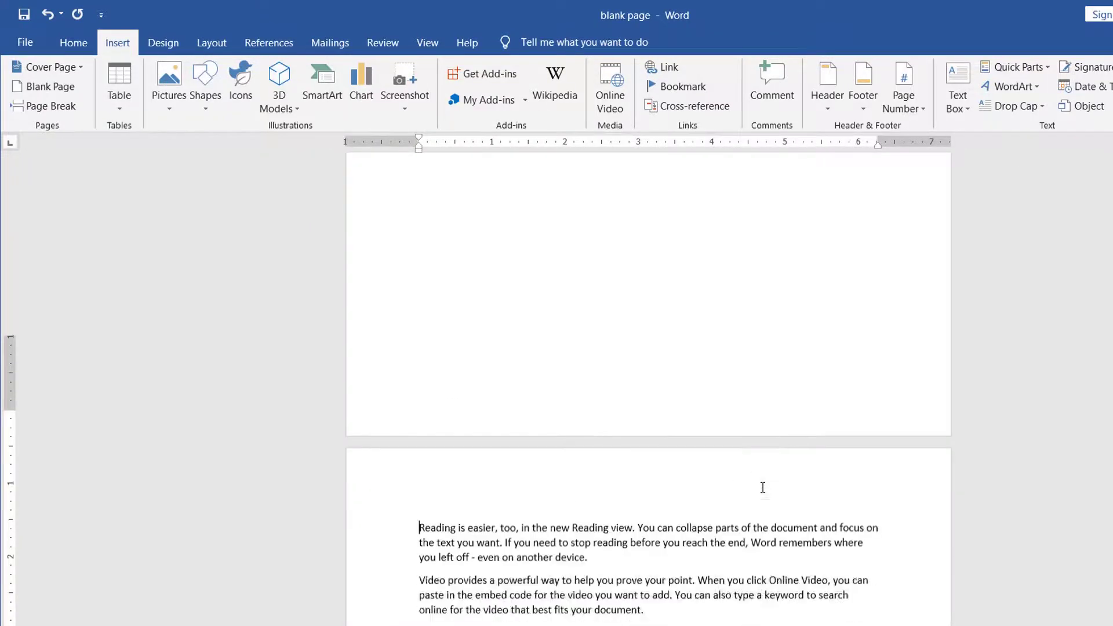
scroll(762, 488, down, 2)
scroll(763, 487, down, 9)
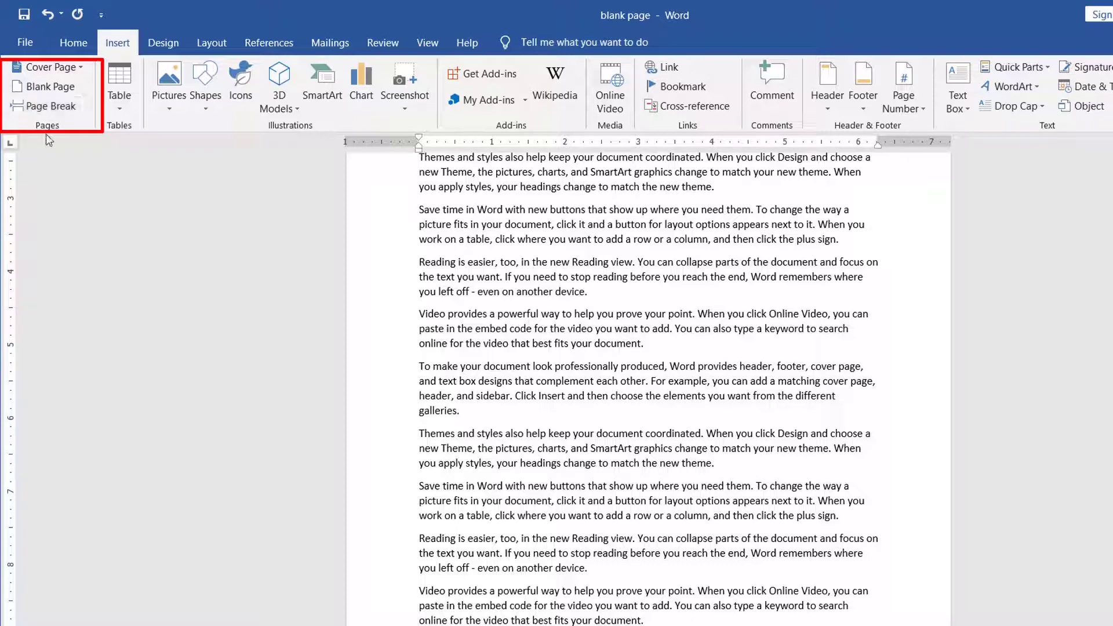
Undo the front blank page so the document starts with 'Reading' again
click(68, 111)
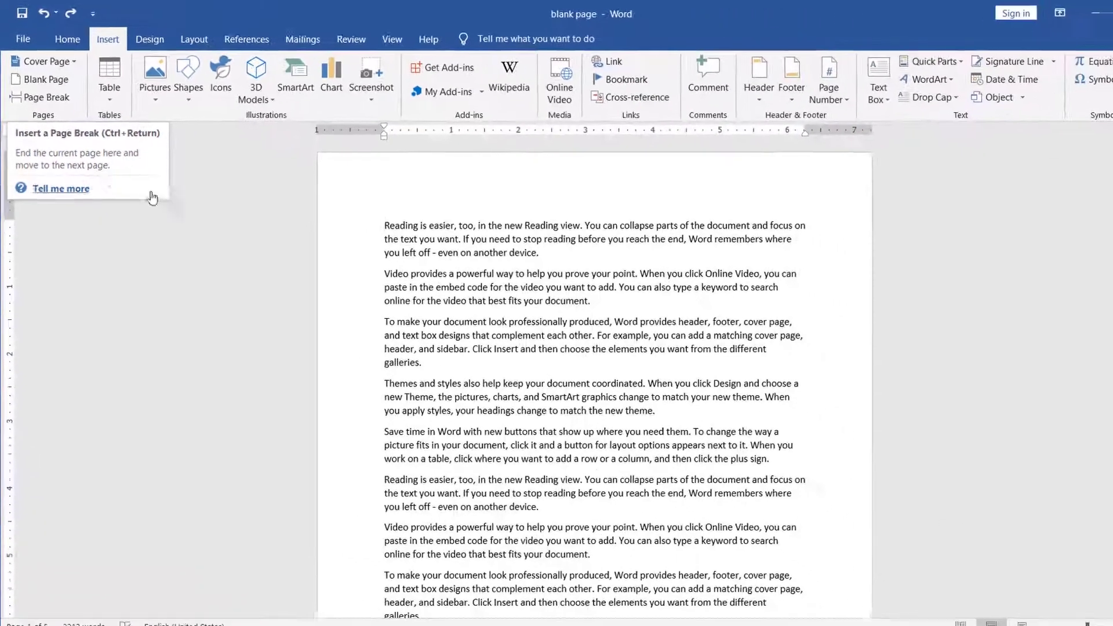
Place the caret after 'fits your document.' at the end of the 'Video provides…' paragraph
click(204, 273)
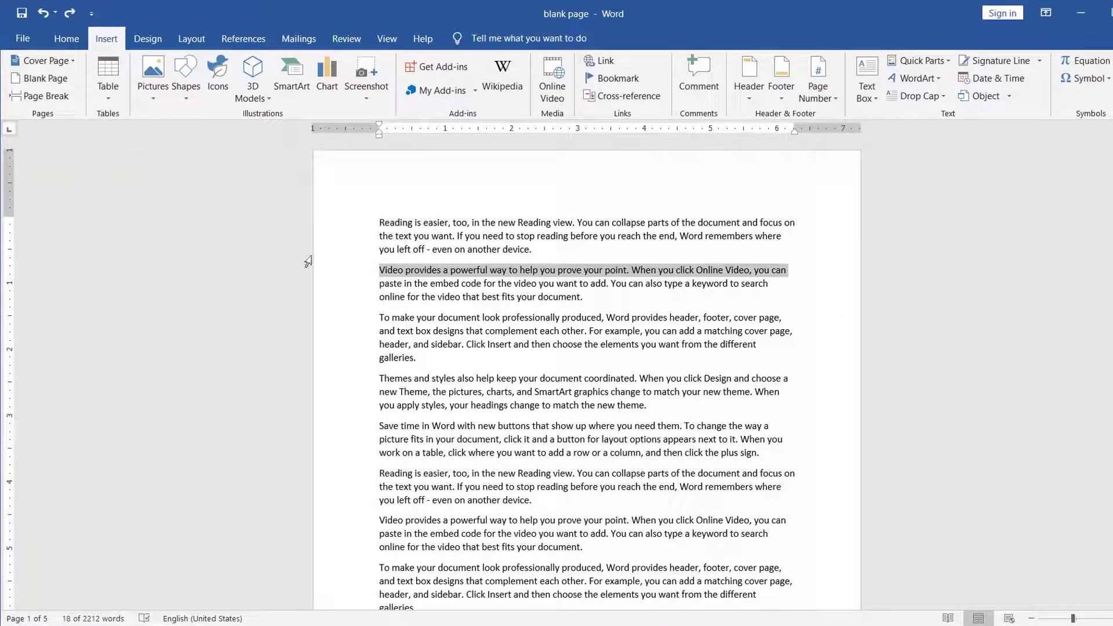
click(385, 271)
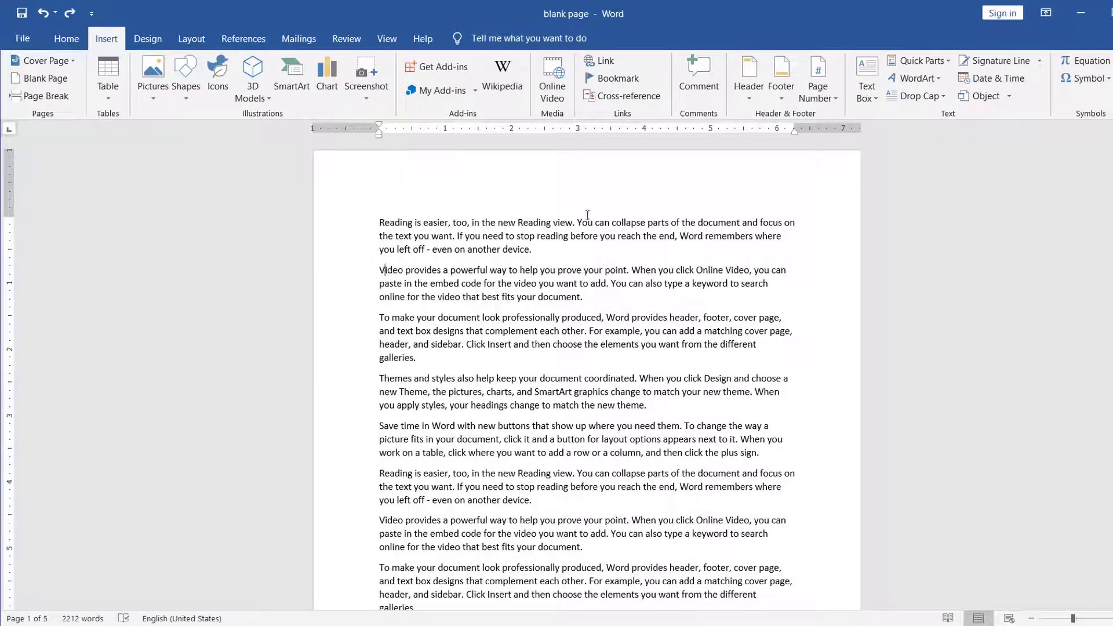
click(591, 301)
Insert a Blank Page after 'fits your document.' and scroll through the pages to review it
click(60, 97)
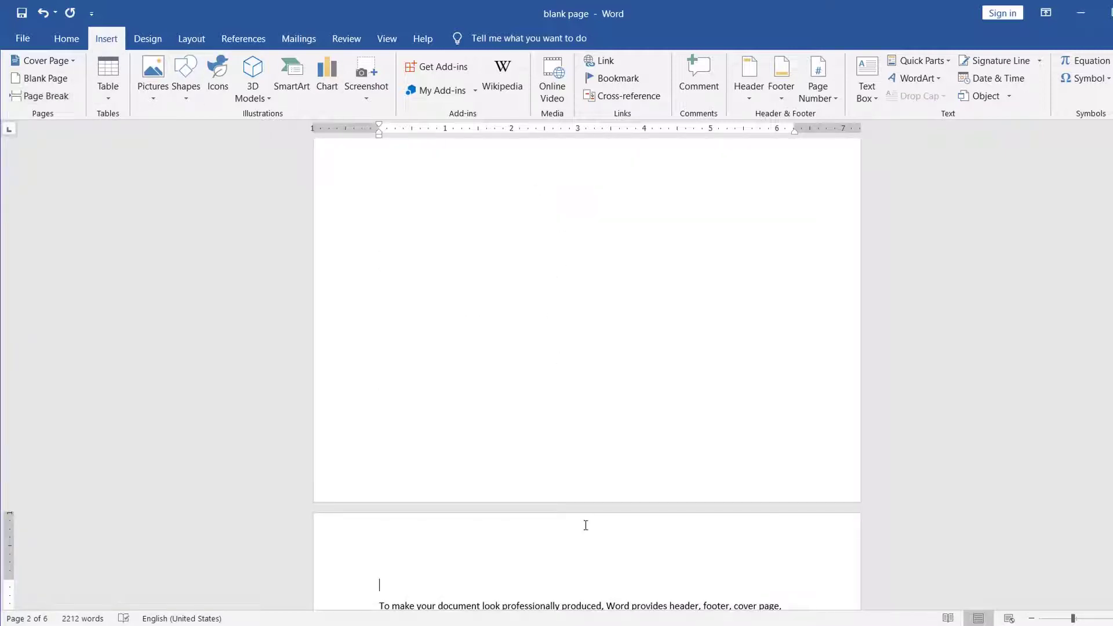
scroll(586, 524, down, 3)
scroll(586, 524, down, 5)
scroll(584, 527, down, 5)
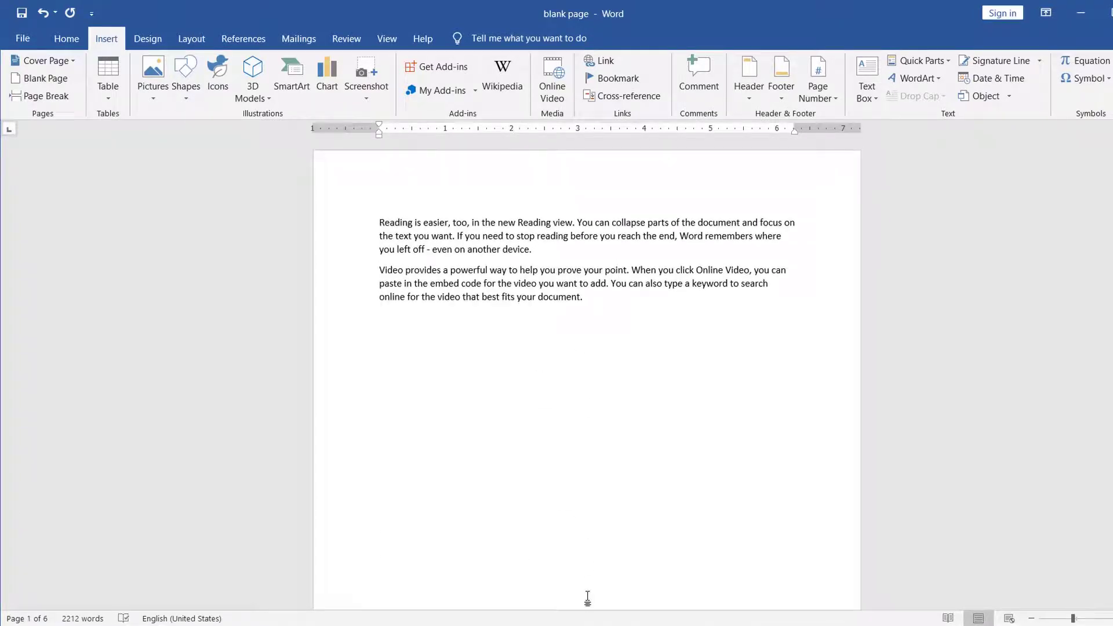
scroll(577, 522, down, 6)
scroll(578, 519, down, 4)
scroll(578, 519, down, 4)
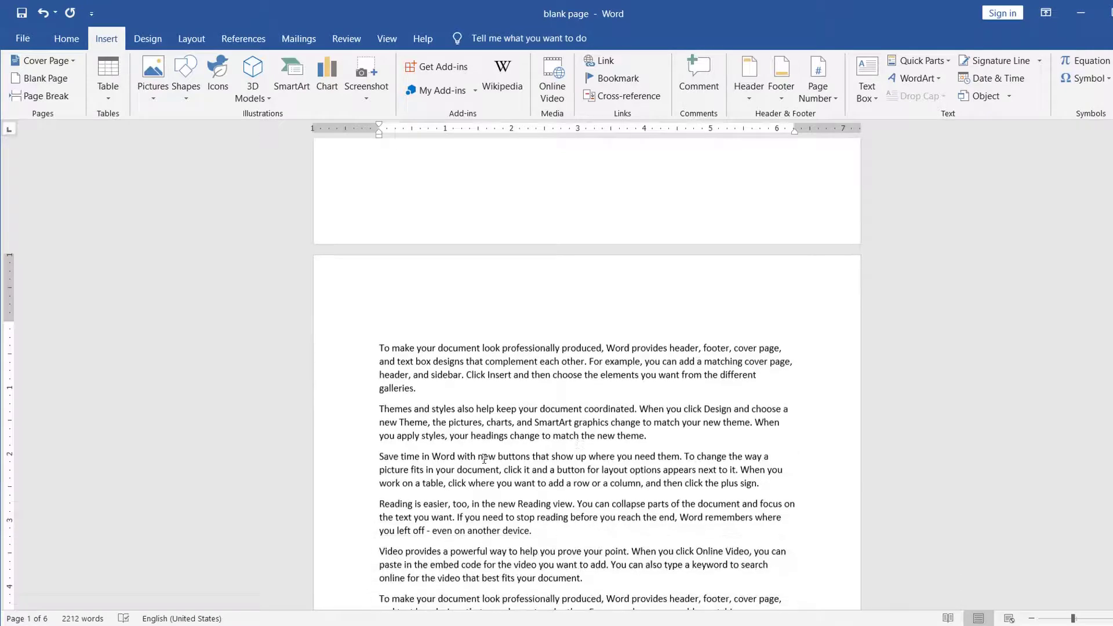
scroll(610, 552, down, 4)
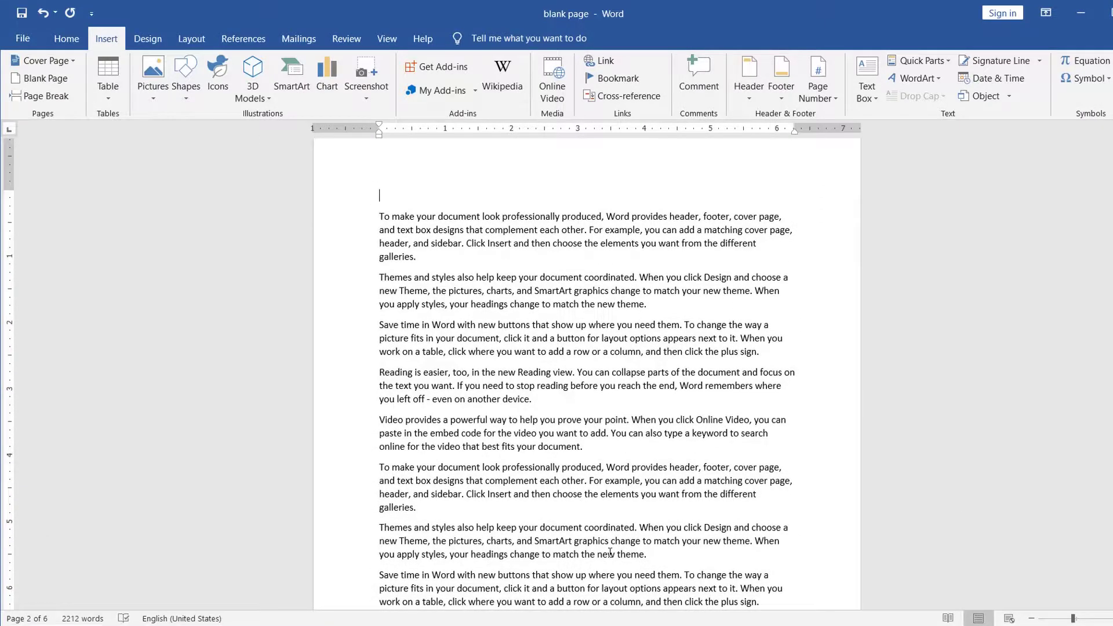
scroll(610, 553, down, 5)
scroll(610, 552, down, 5)
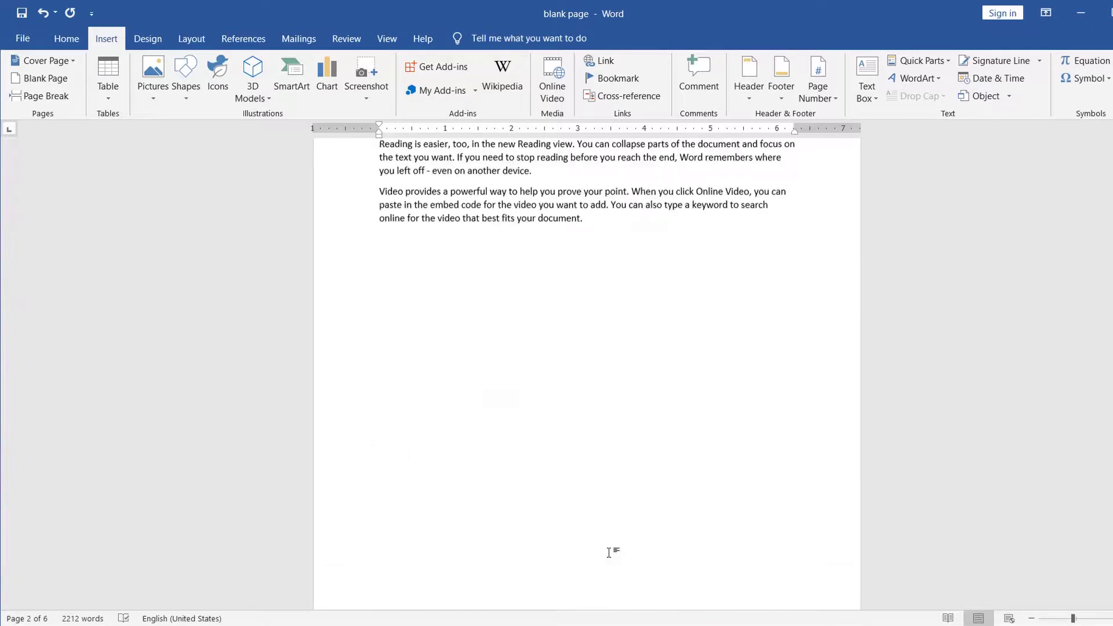
scroll(609, 553, up, 2)
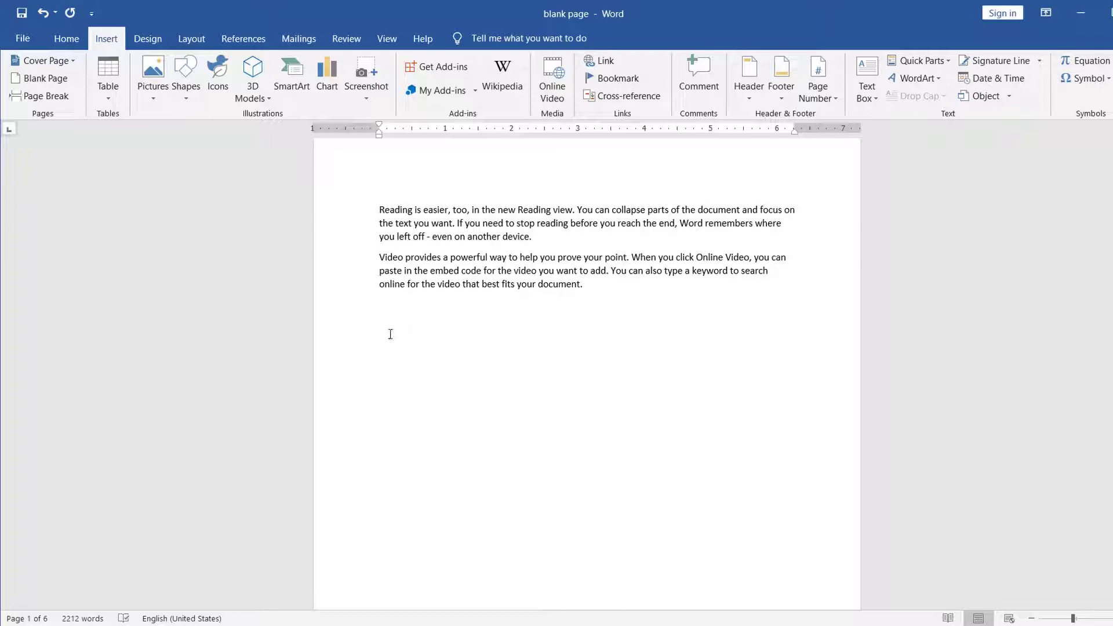
scroll(582, 520, down, 3)
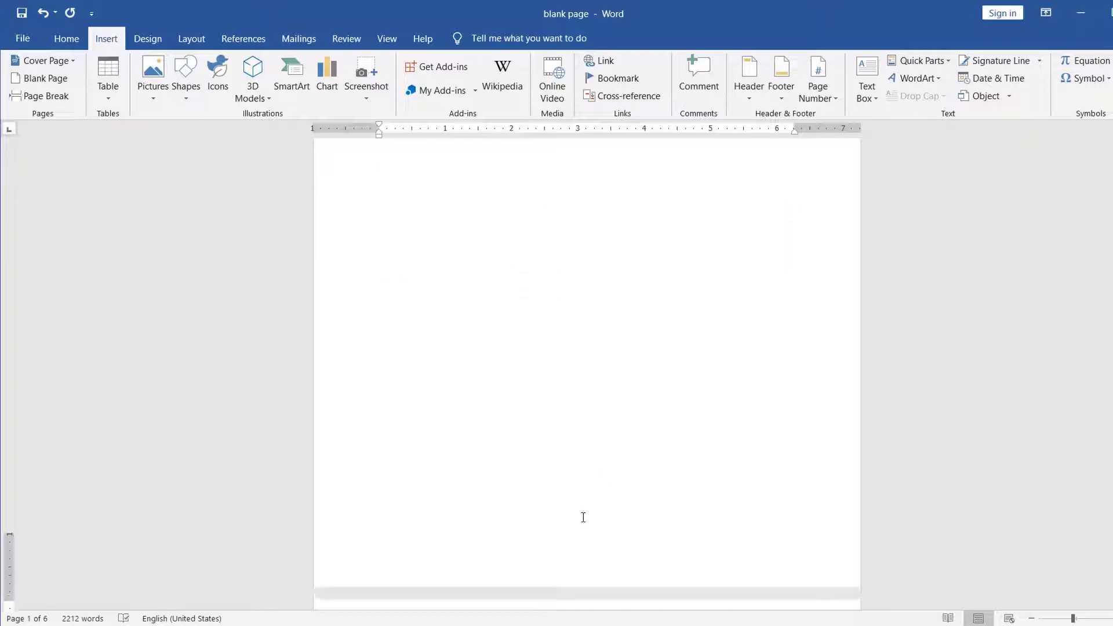
scroll(582, 520, down, 5)
scroll(583, 518, down, 1)
scroll(583, 517, down, 1)
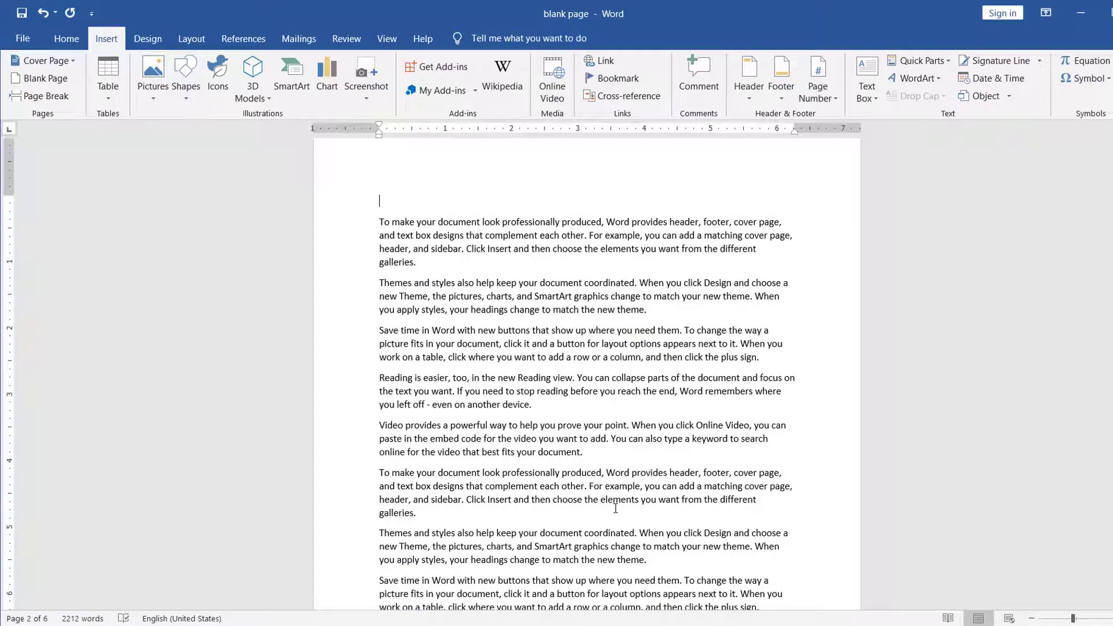
Add another Blank Page after the text ending 'match the new theme.' on page 2
scroll(616, 509, up, 10)
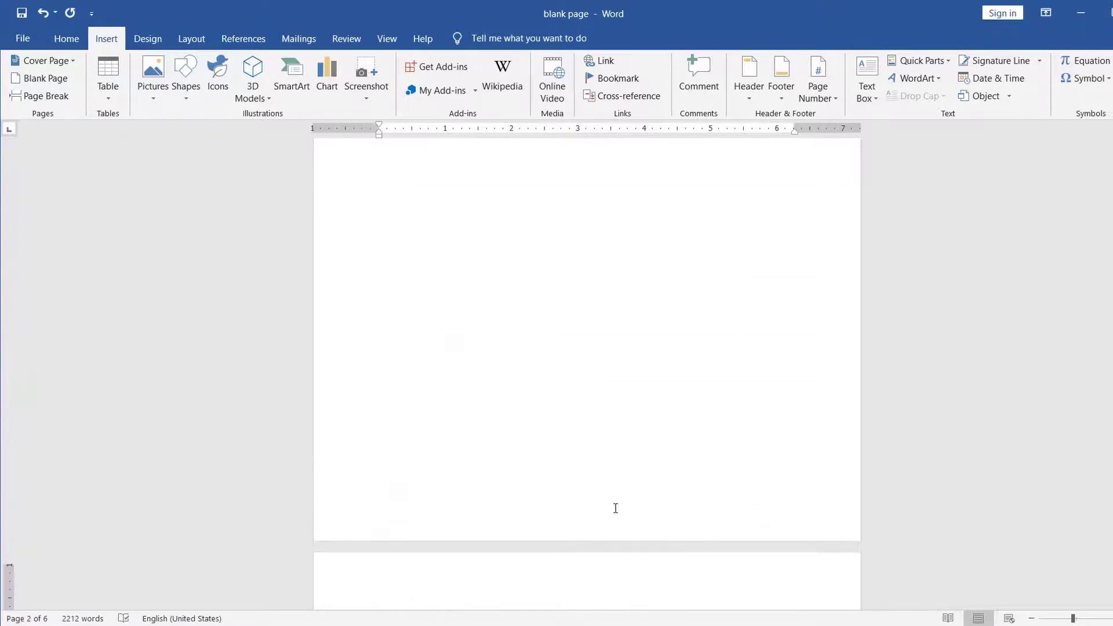
scroll(615, 508, up, 1)
scroll(616, 508, up, 2)
scroll(615, 509, down, 1)
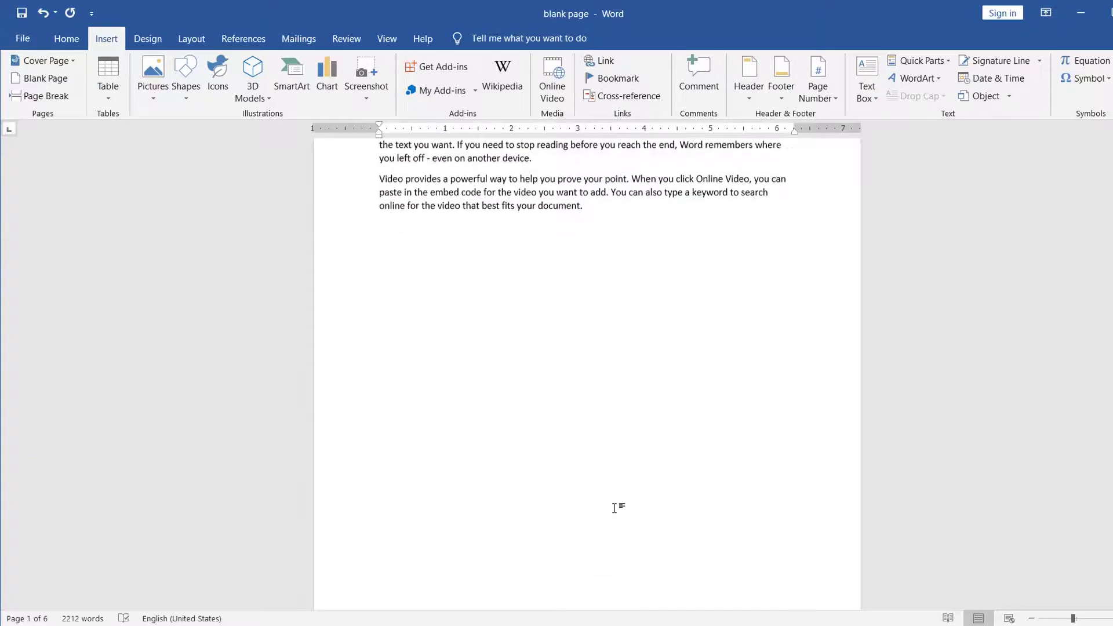
scroll(615, 508, down, 1)
scroll(616, 509, down, 5)
scroll(616, 509, down, 2)
scroll(615, 509, down, 10)
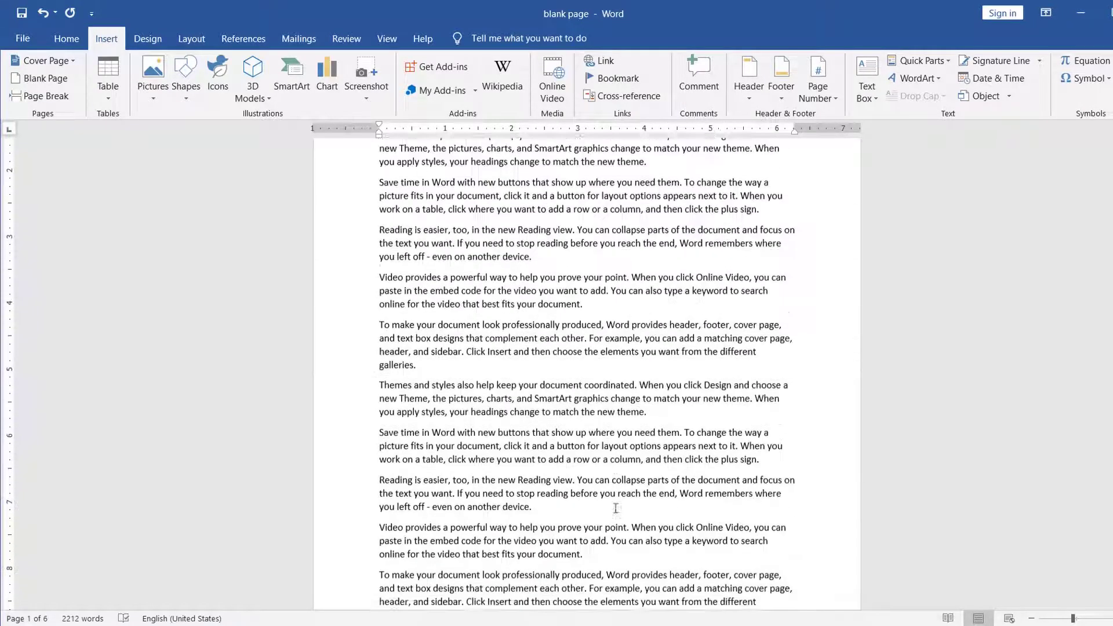
scroll(616, 509, down, 1)
scroll(616, 509, down, 3)
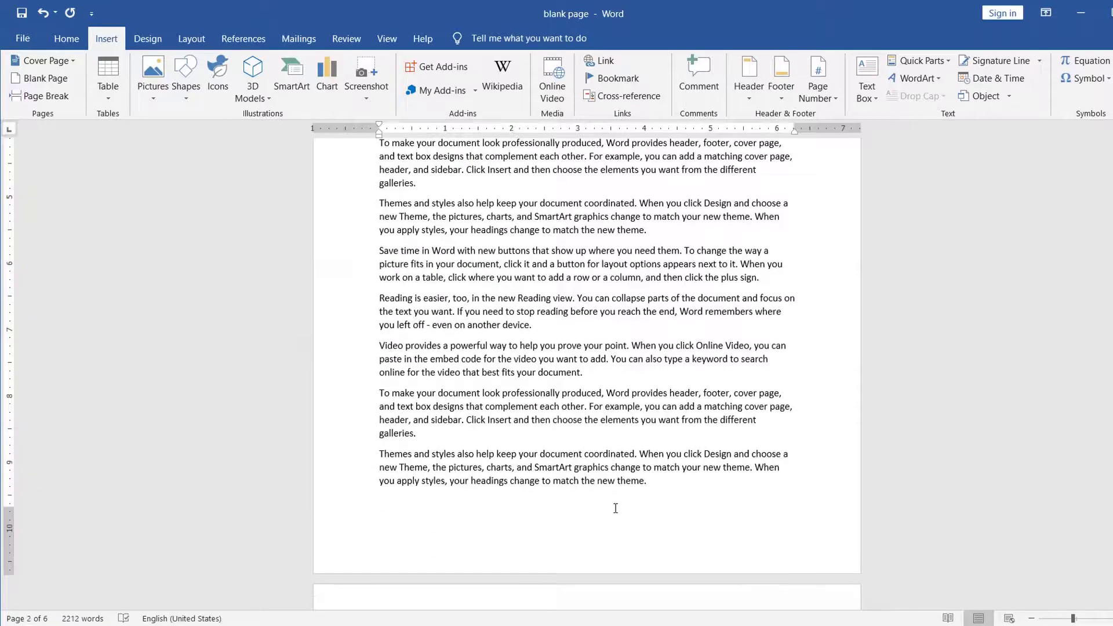
scroll(616, 509, up, 8)
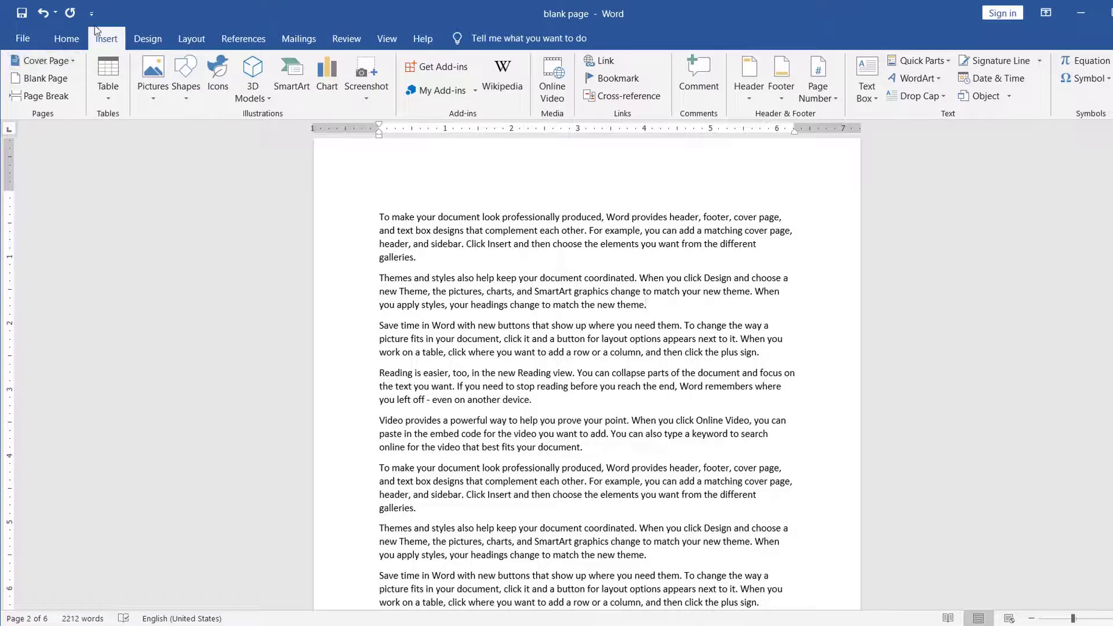
click(45, 78)
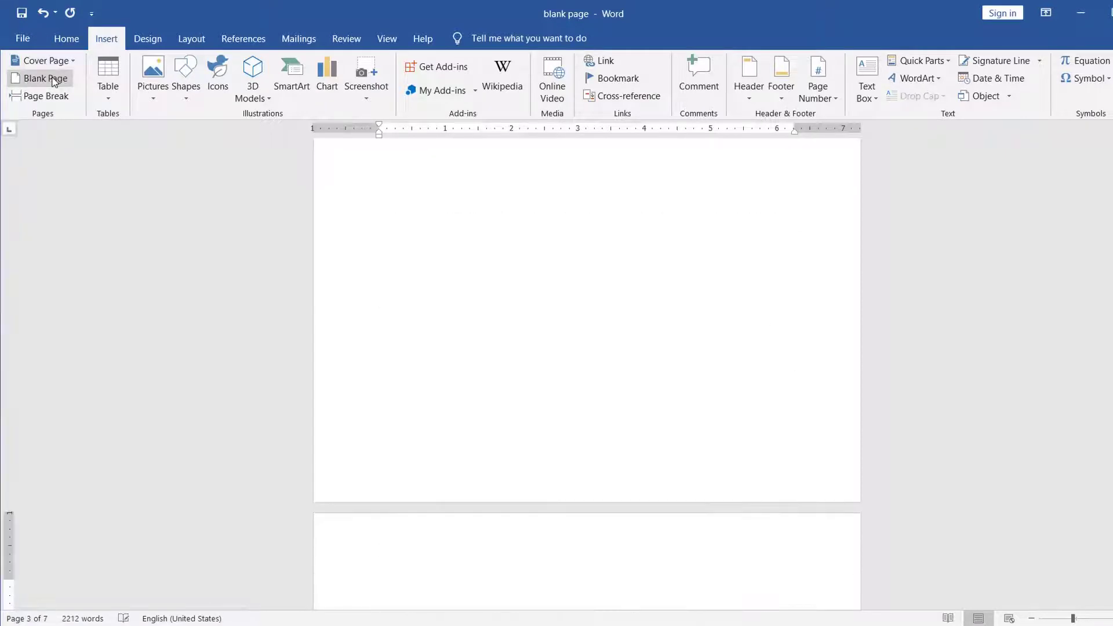
Review all pages to locate the new blank pages, then return to full-size page 1
ctrl+scroll(473, 356, down, 2)
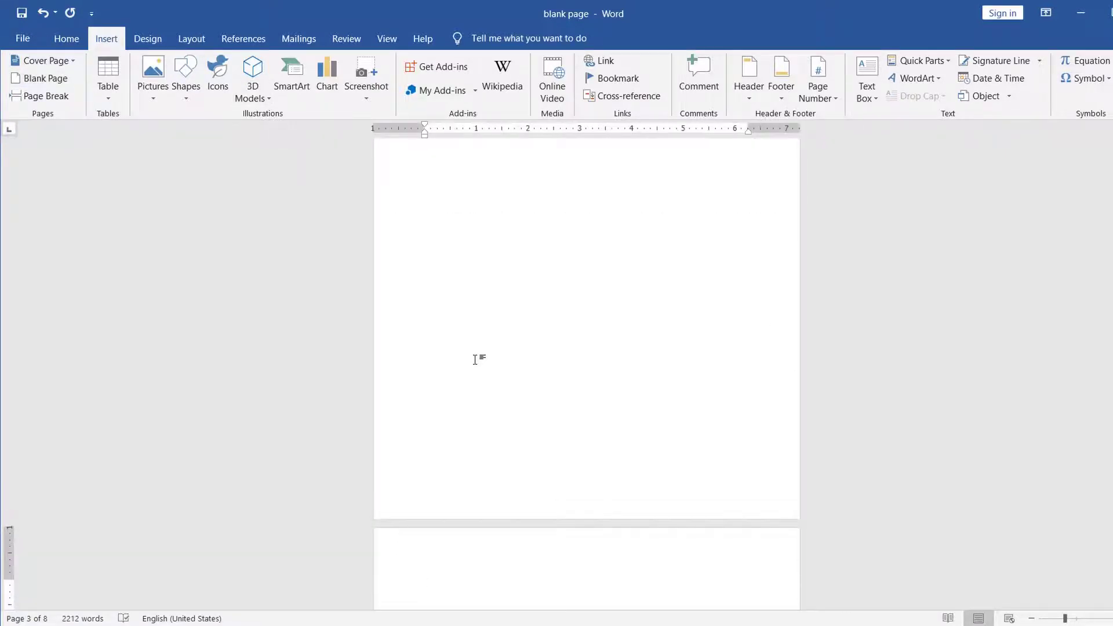
scroll(579, 333, down, 1)
scroll(580, 333, down, 3)
scroll(579, 333, down, 1)
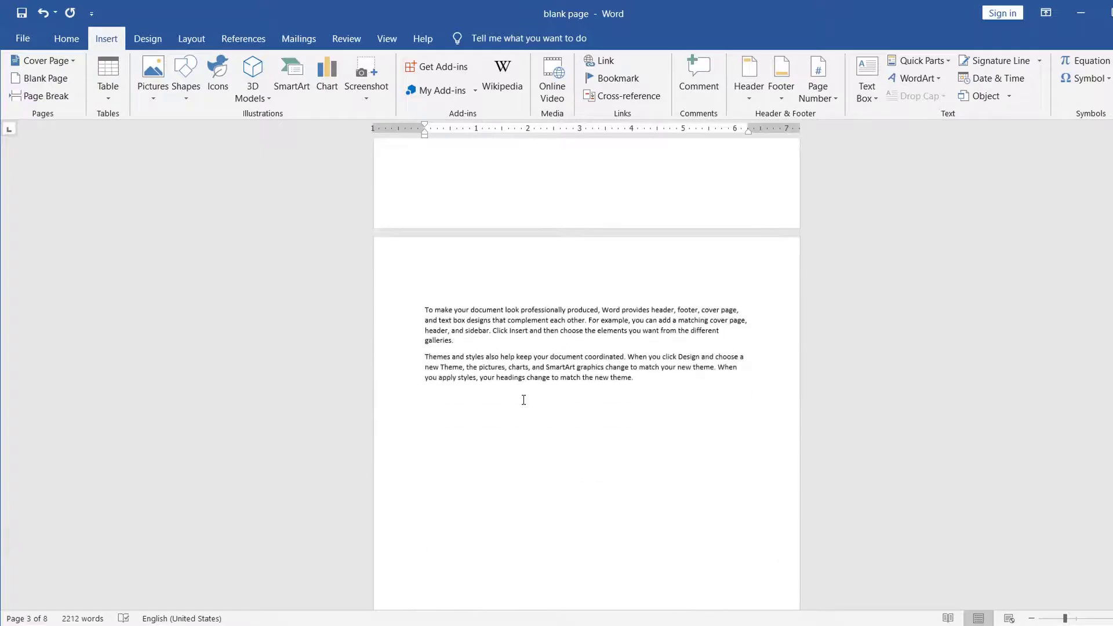
scroll(650, 378, down, 2)
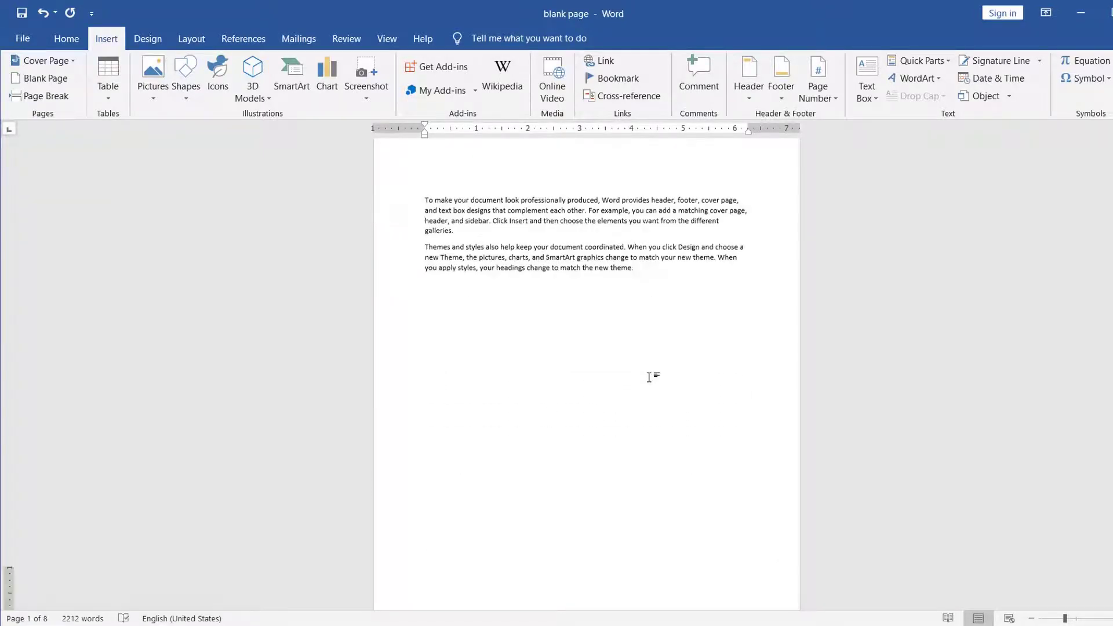
scroll(650, 377, down, 3)
scroll(650, 377, down, 3)
scroll(650, 378, down, 2)
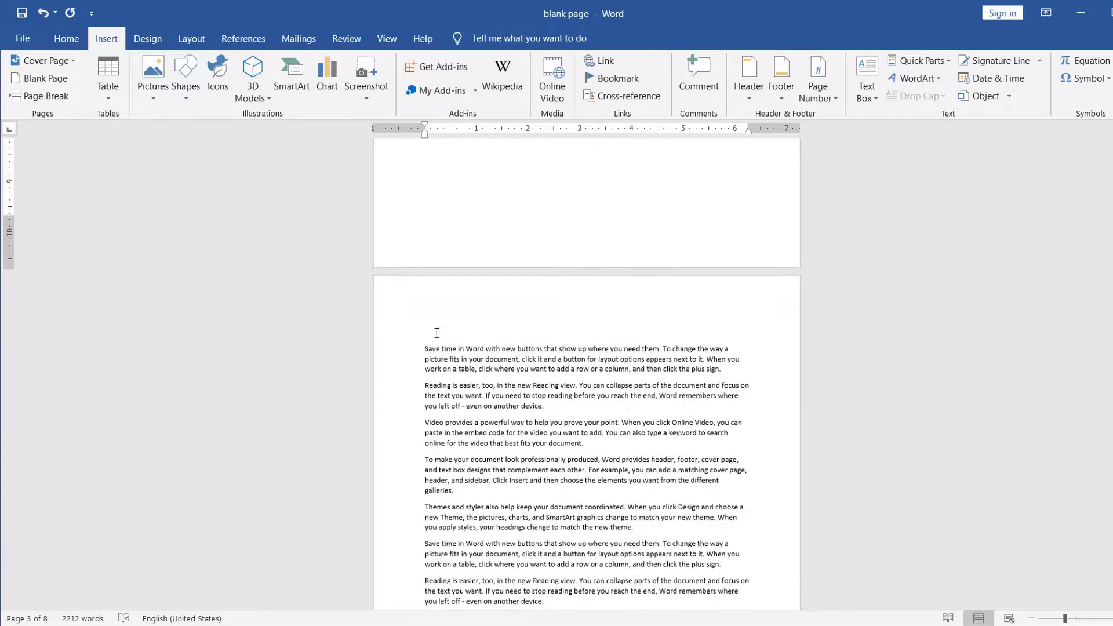
scroll(495, 308, up, 2)
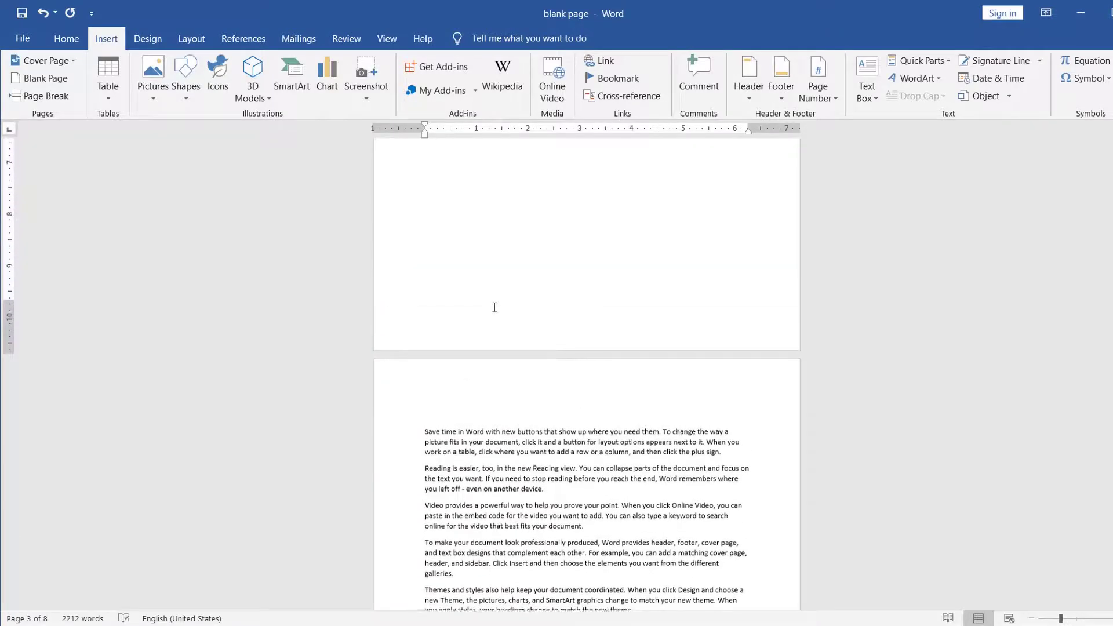
ctrl+scroll(494, 308, down, 3)
ctrl+scroll(494, 308, down, 5)
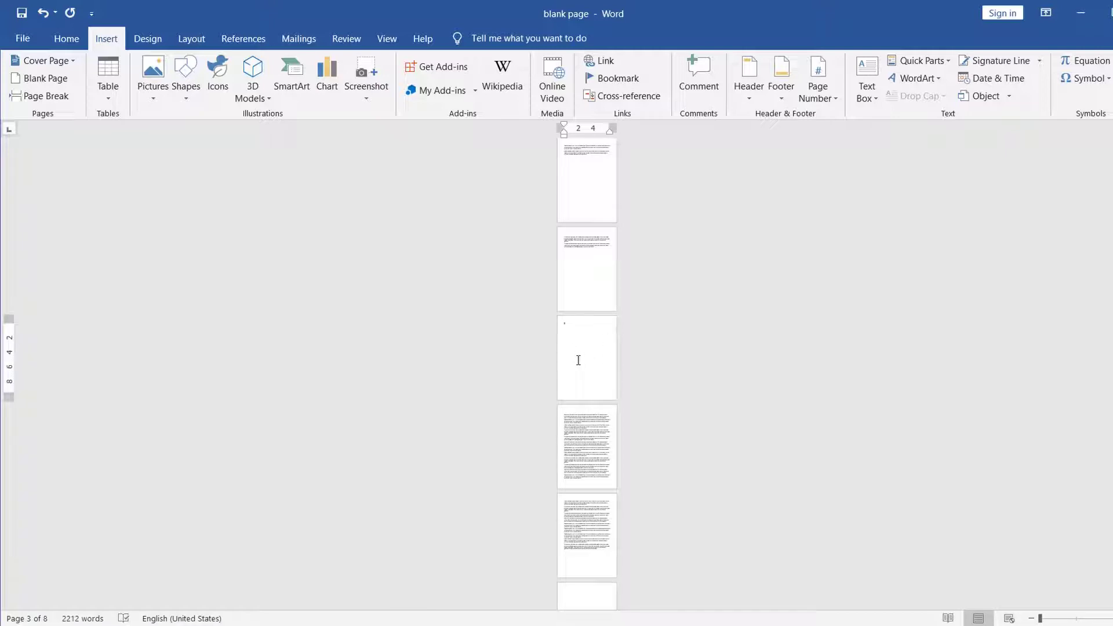
click(593, 165)
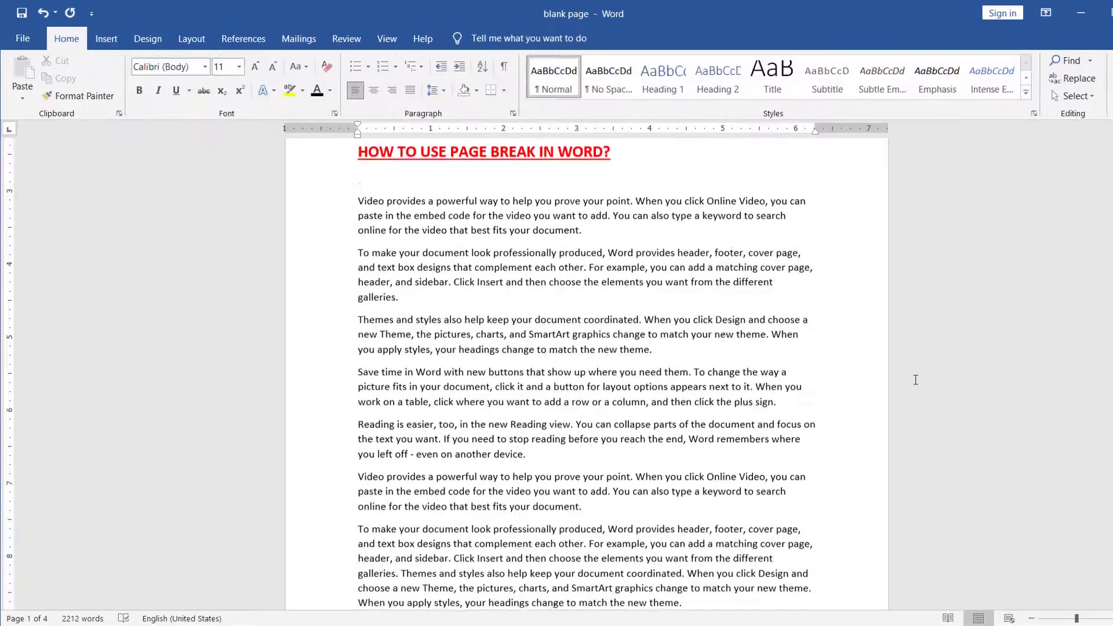
Push the red heading 'HOW TO USE PAGE BREAK IN WORD?' onto page 4 with Enters, removing one extra line
scroll(847, 380, up, 1)
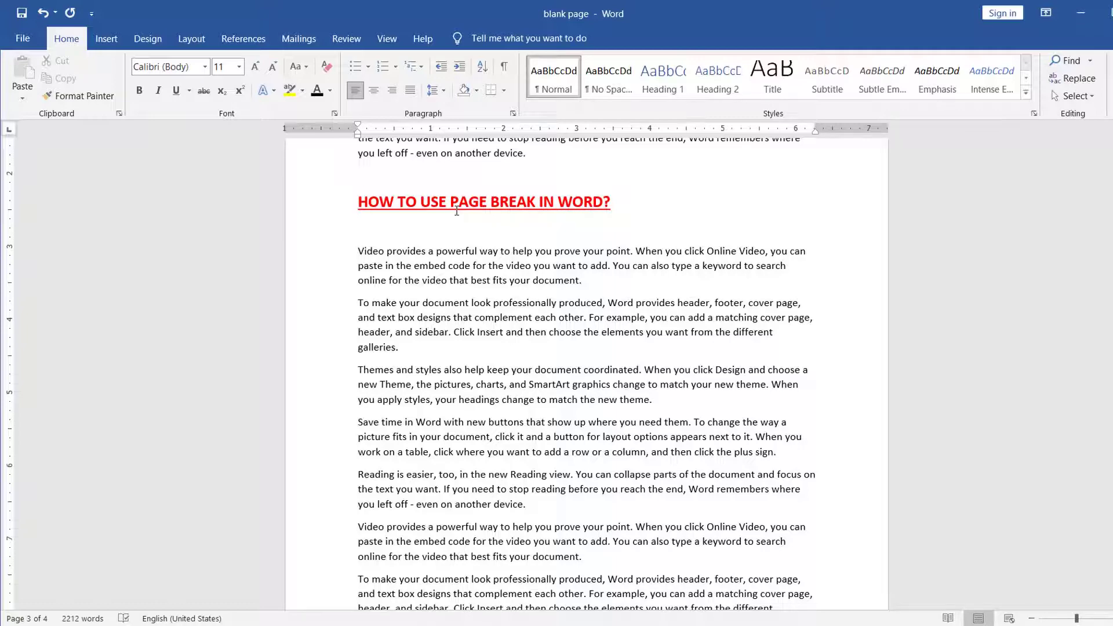
click(358, 202)
key(Return)
key(Return)
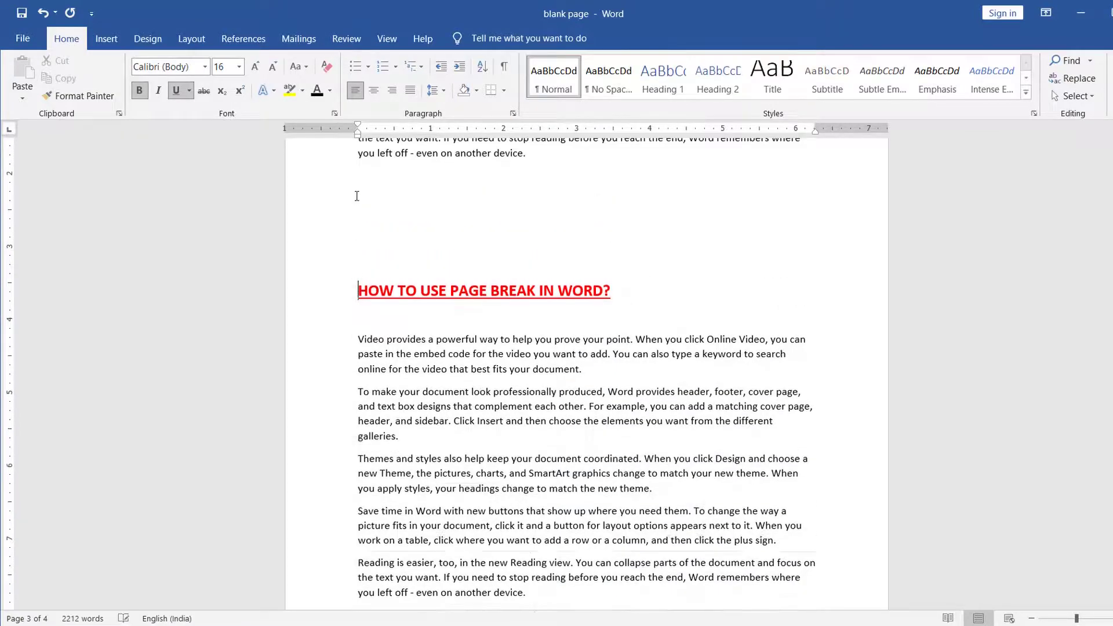
key(Return)
key(Return)
key(Return)
key(Return)
key(Return)
key(Return)
key(Return)
key(Return)
key(Return)
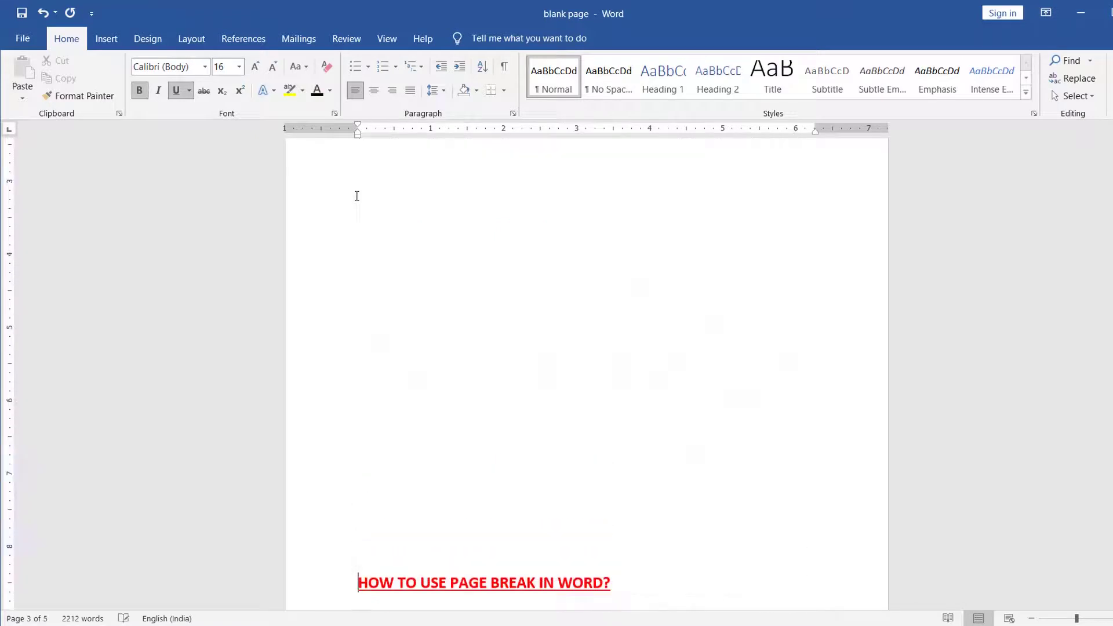
key(Return)
key(Return)
key(BackSpace)
key(BackSpace)
key(BackSpace)
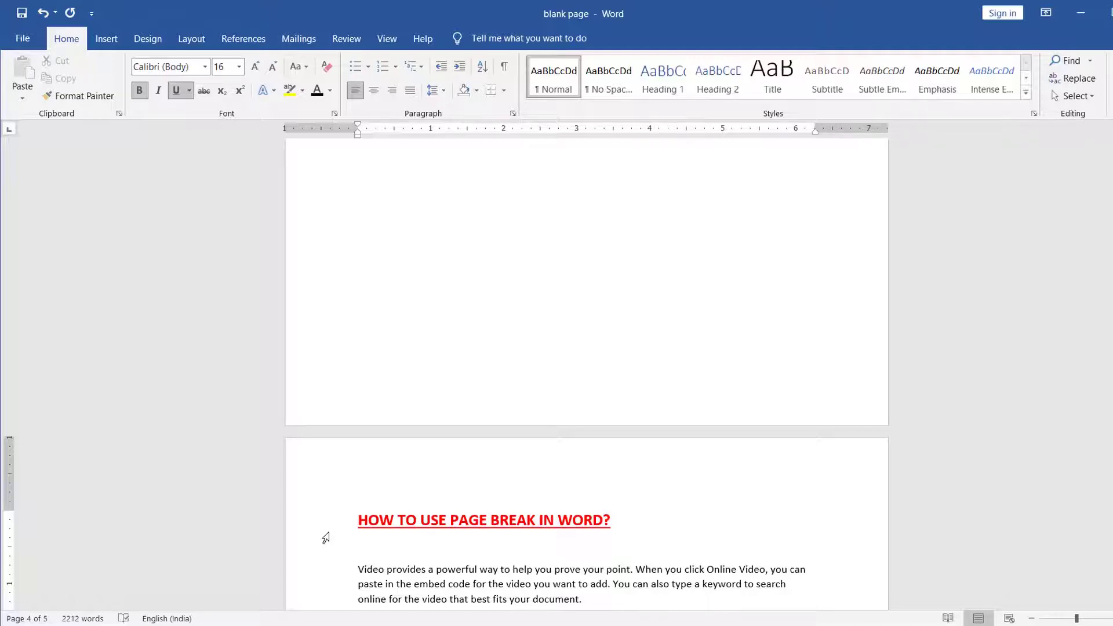
scroll(326, 537, down, 5)
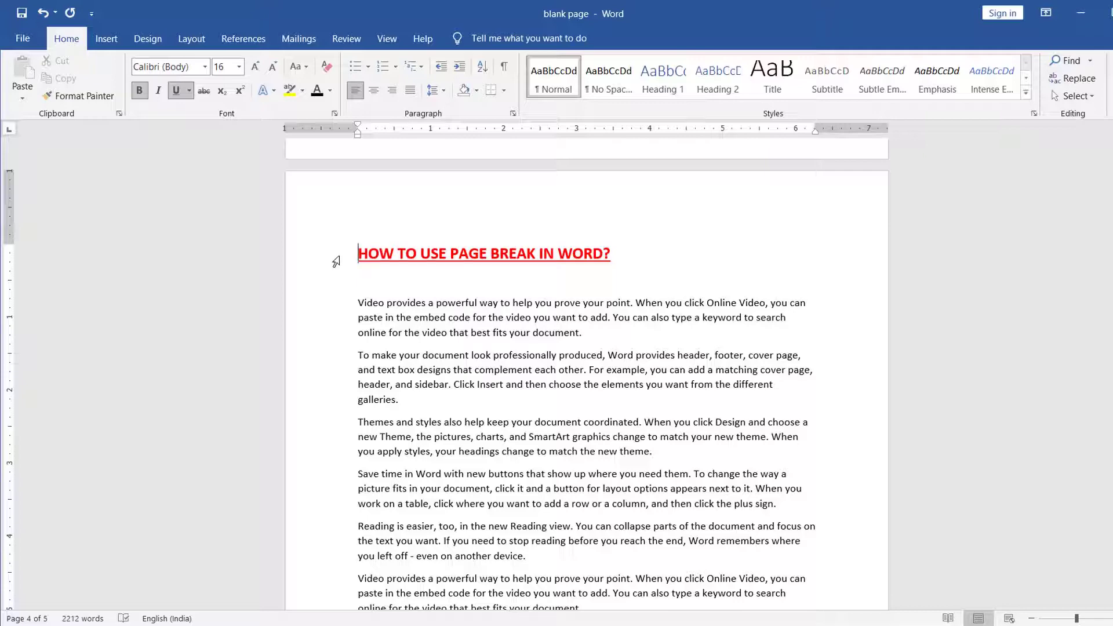
scroll(430, 220, up, 5)
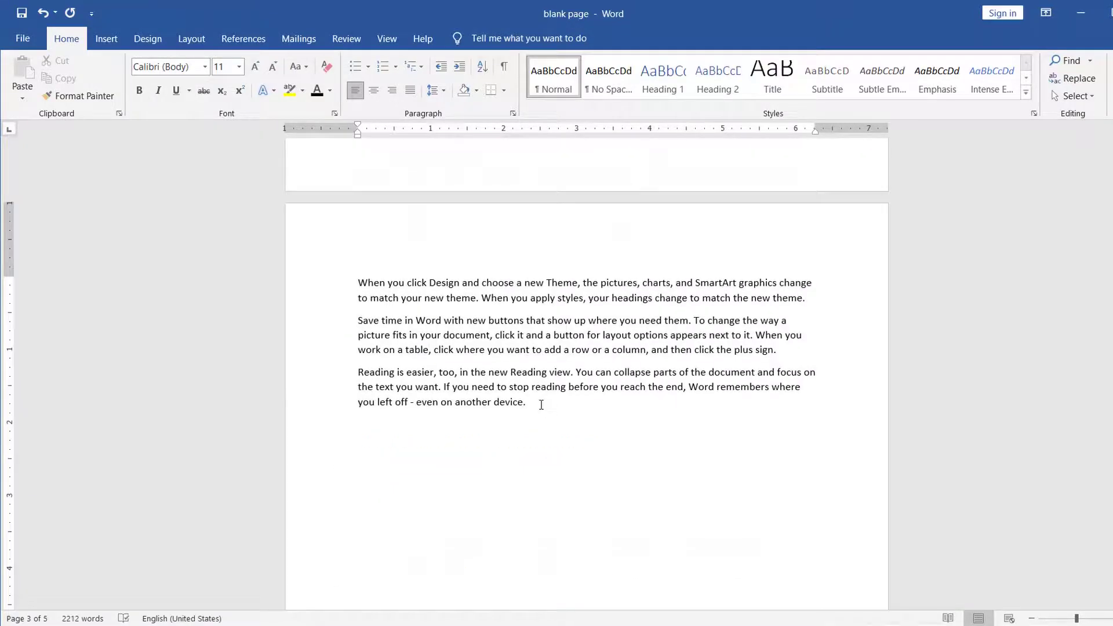
Generate sample paragraphs with =rand() after the page 3 text, growing the document to 2600 words
text(ra)
text(d())
key(Return)
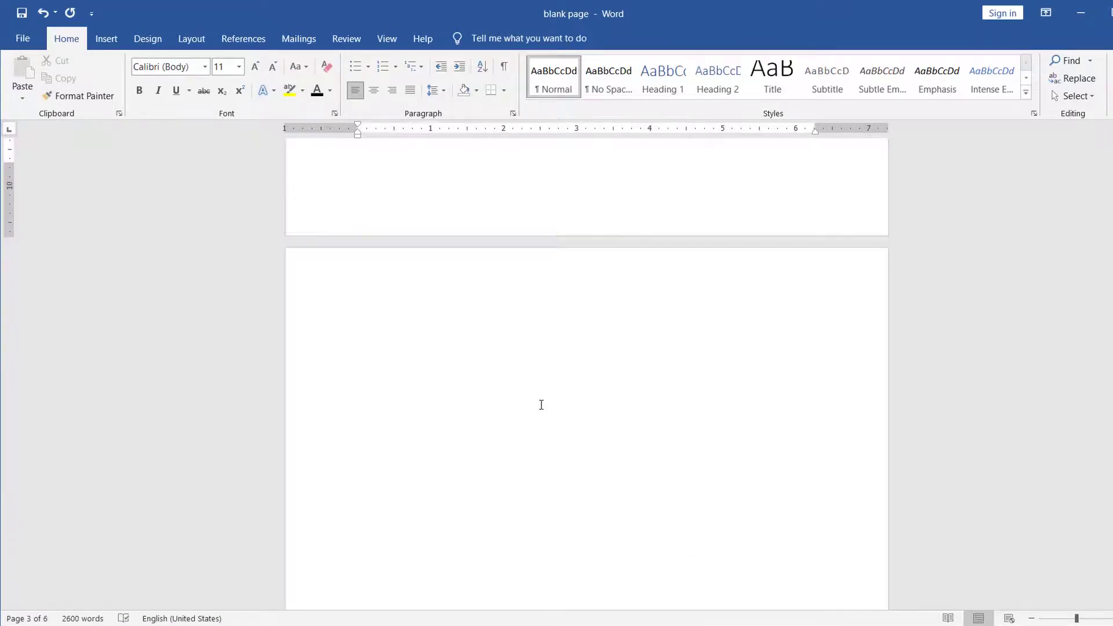
scroll(541, 405, down, 3)
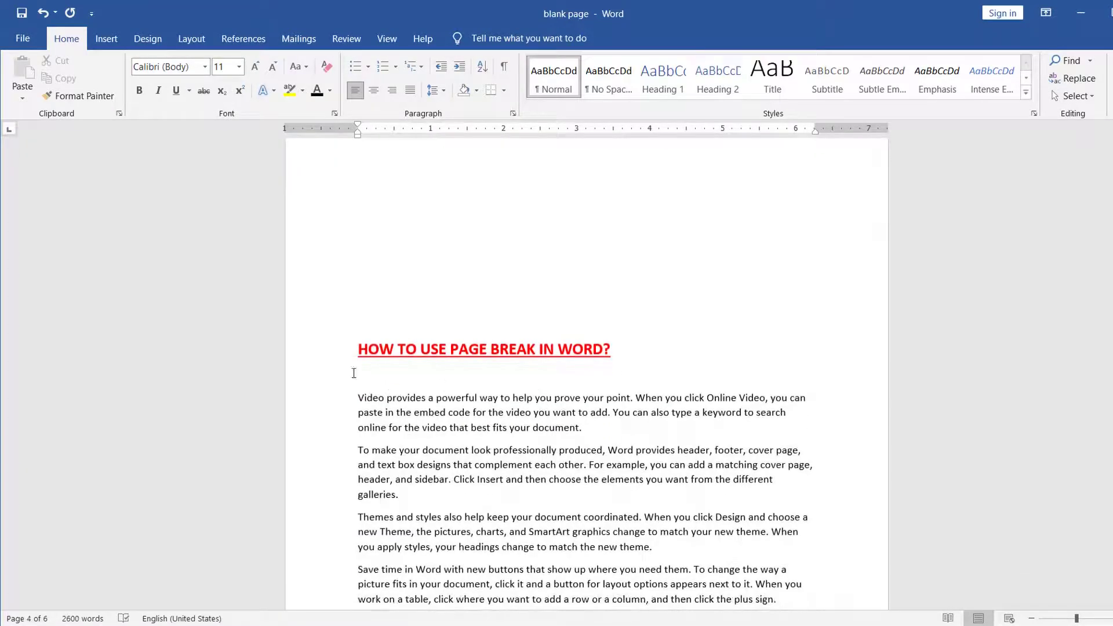
scroll(336, 365, up, 5)
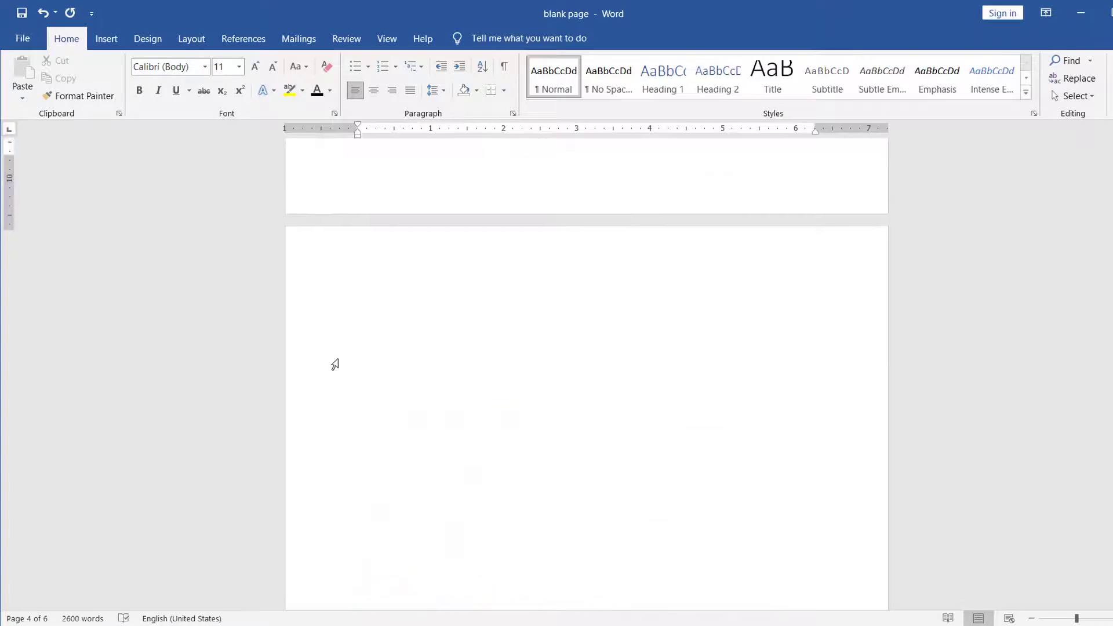
scroll(335, 365, down, 5)
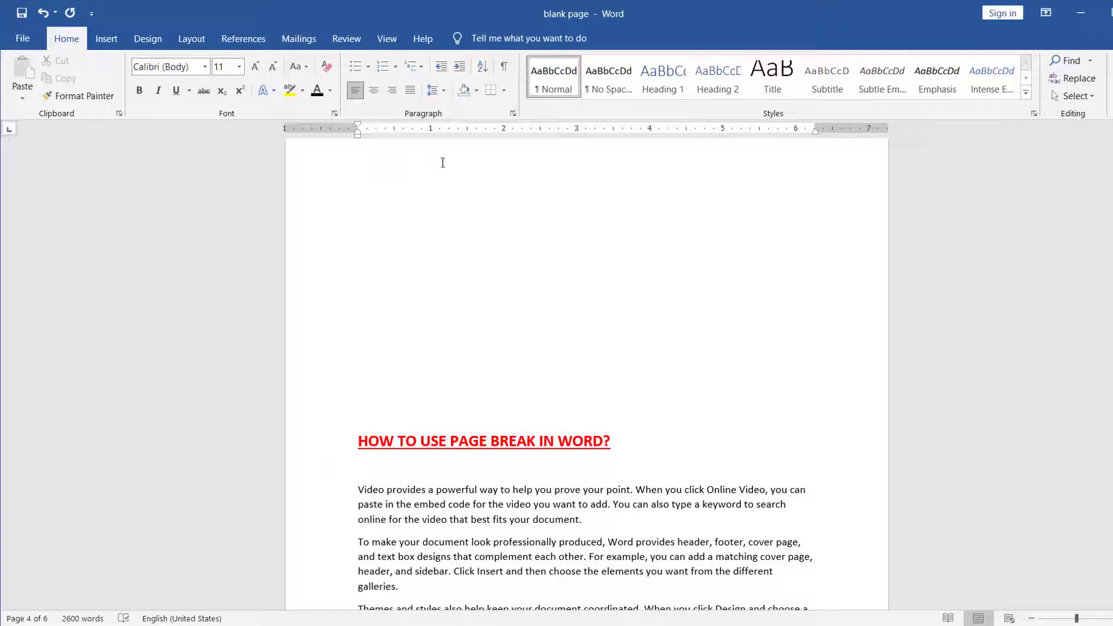
scroll(443, 163, up, 5)
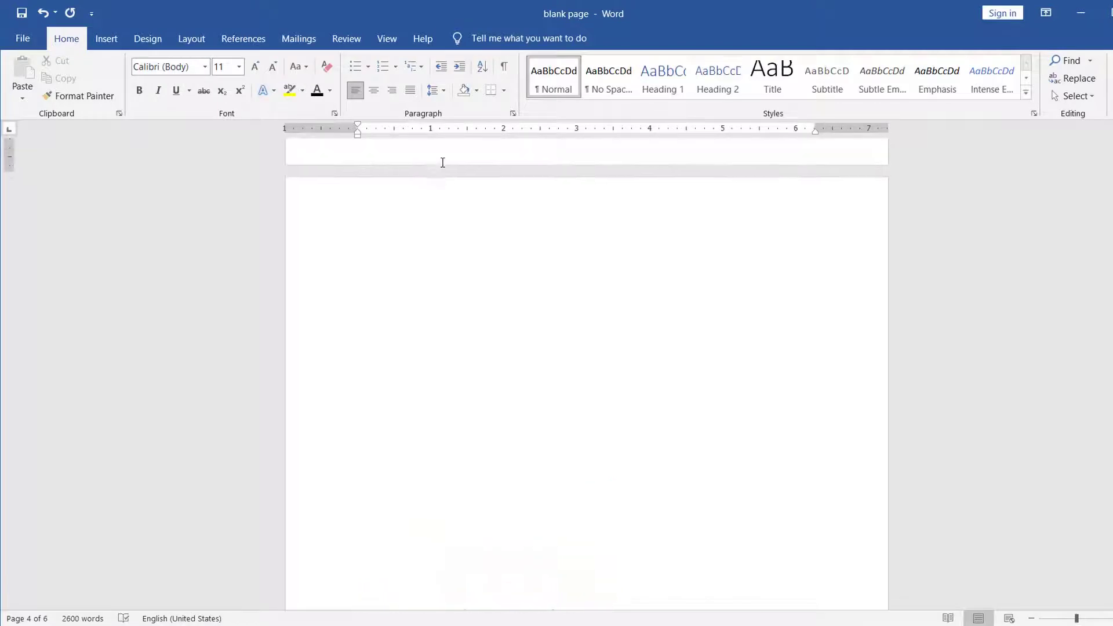
scroll(443, 162, up, 2)
scroll(442, 162, up, 5)
scroll(443, 162, up, 3)
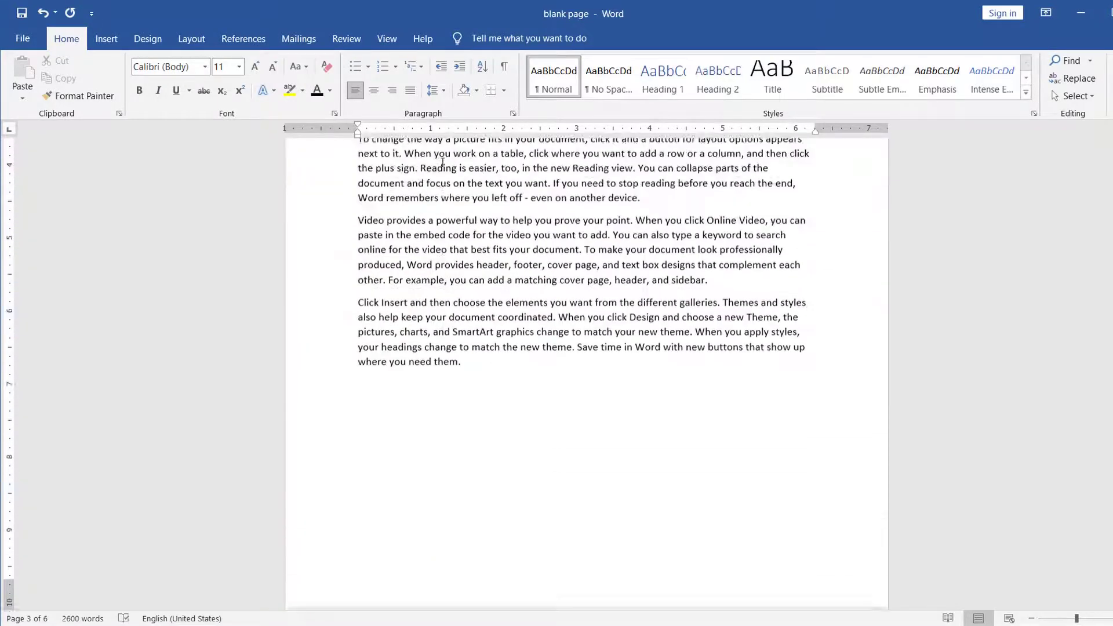
scroll(442, 162, up, 3)
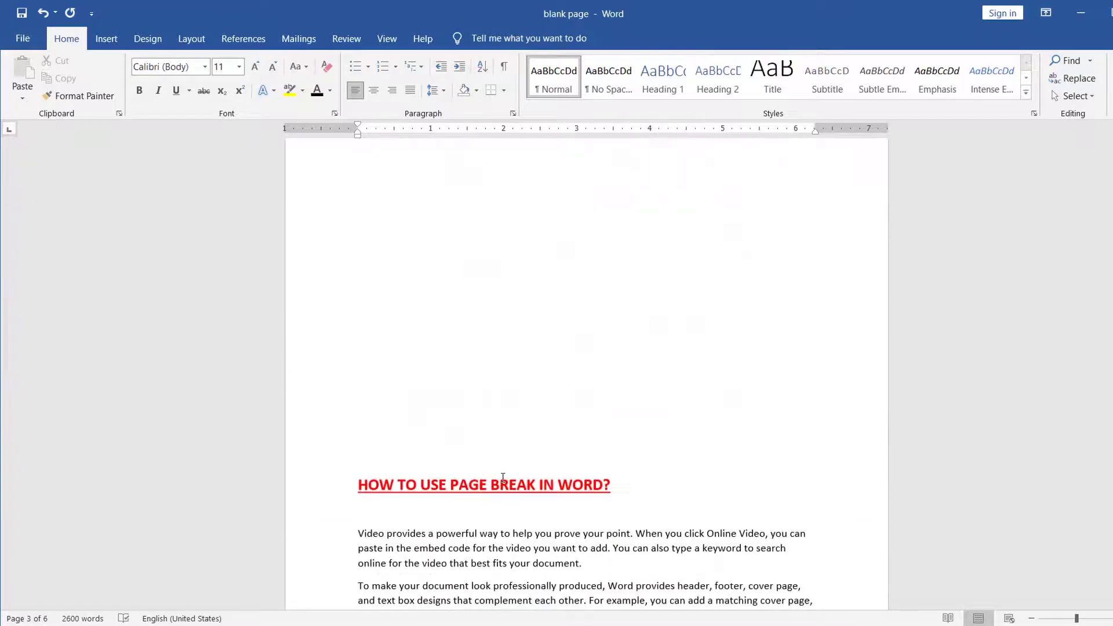
scroll(476, 447, down, 3)
scroll(446, 412, down, 3)
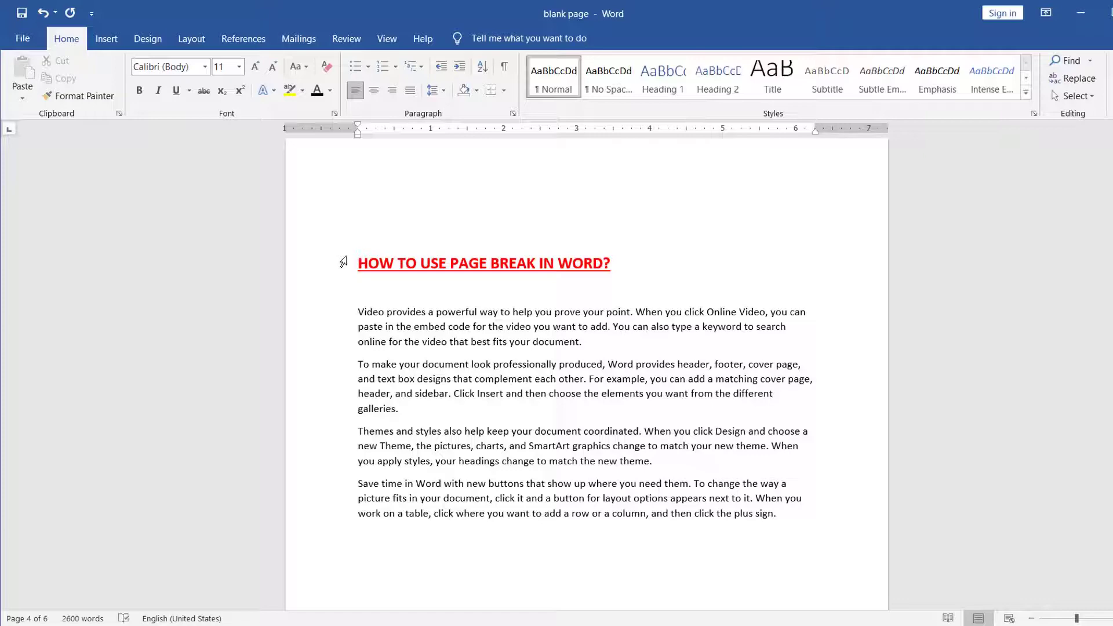
Undo the sample paragraphs and the page break so the red heading rejoins page 3's text
key(ctrl+z)
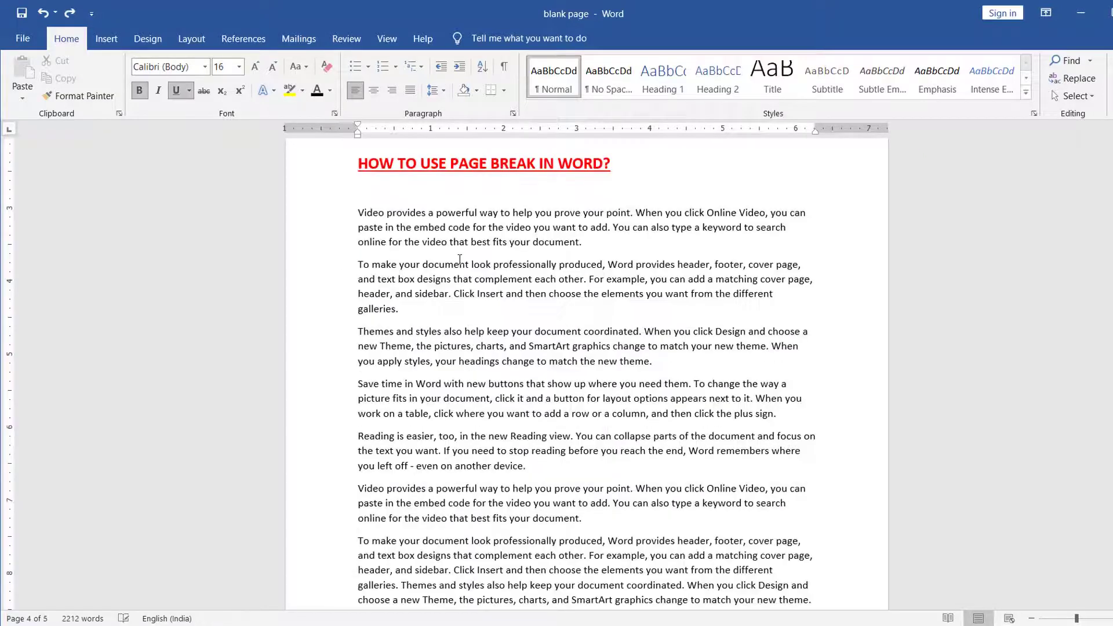
key(ctrl+z)
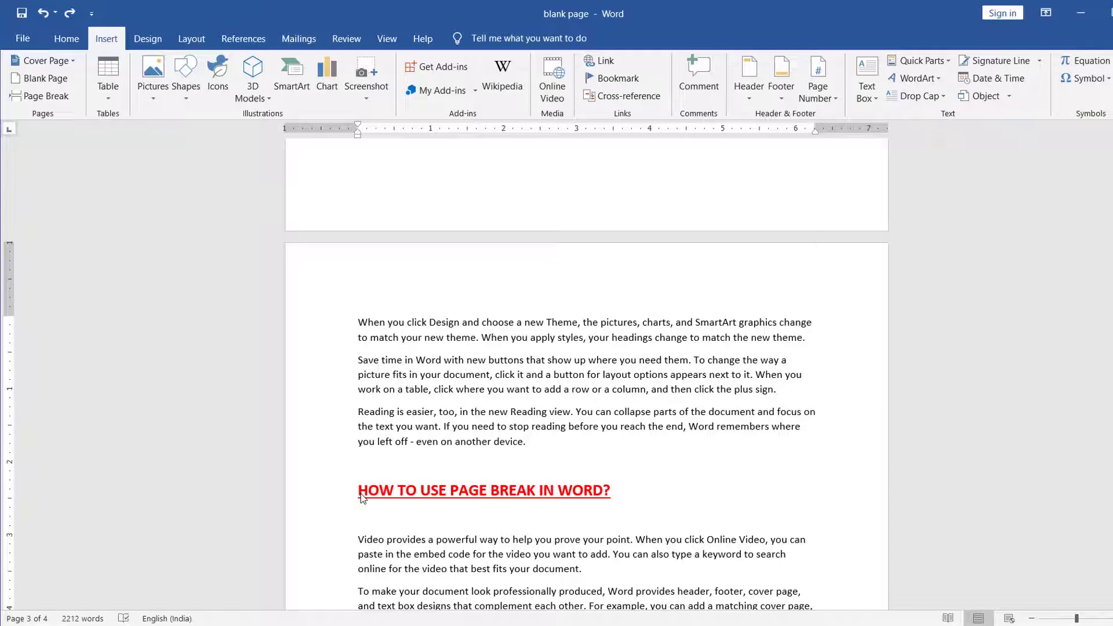
Insert a page break before 'HOW TO USE PAGE BREAK IN WORD?' and confirm it tops page 4
click(56, 102)
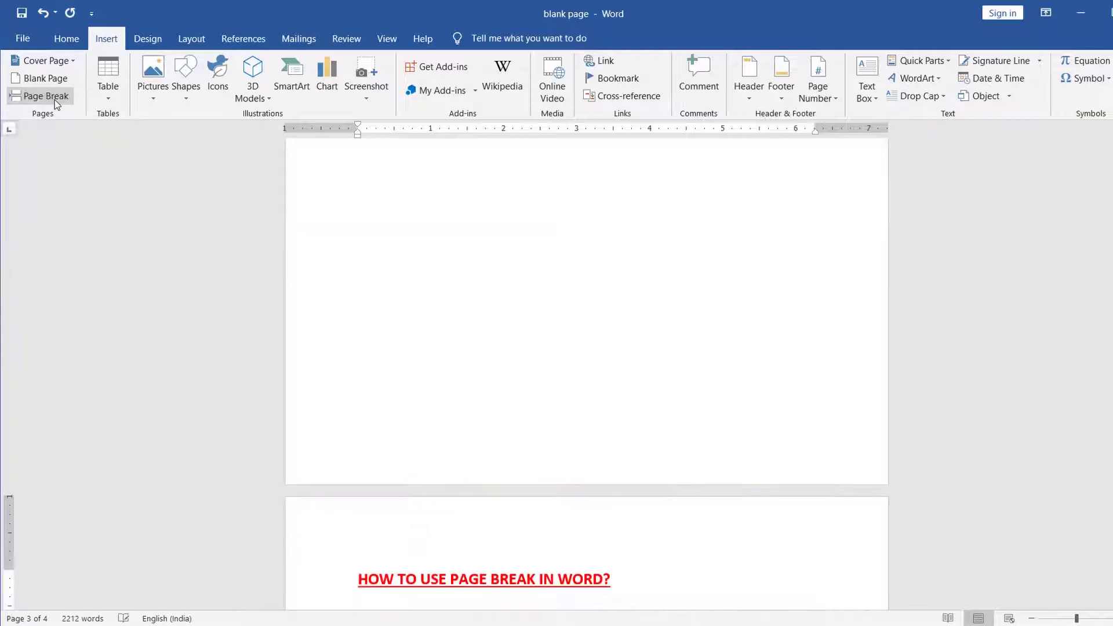
scroll(388, 522, down, 1)
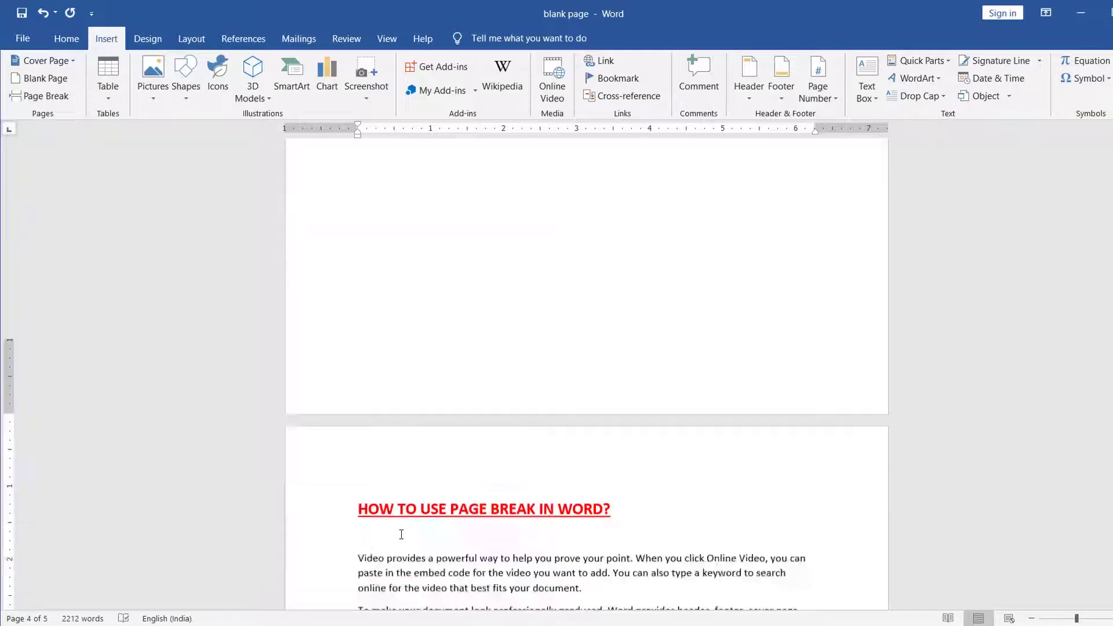
scroll(401, 534, down, 4)
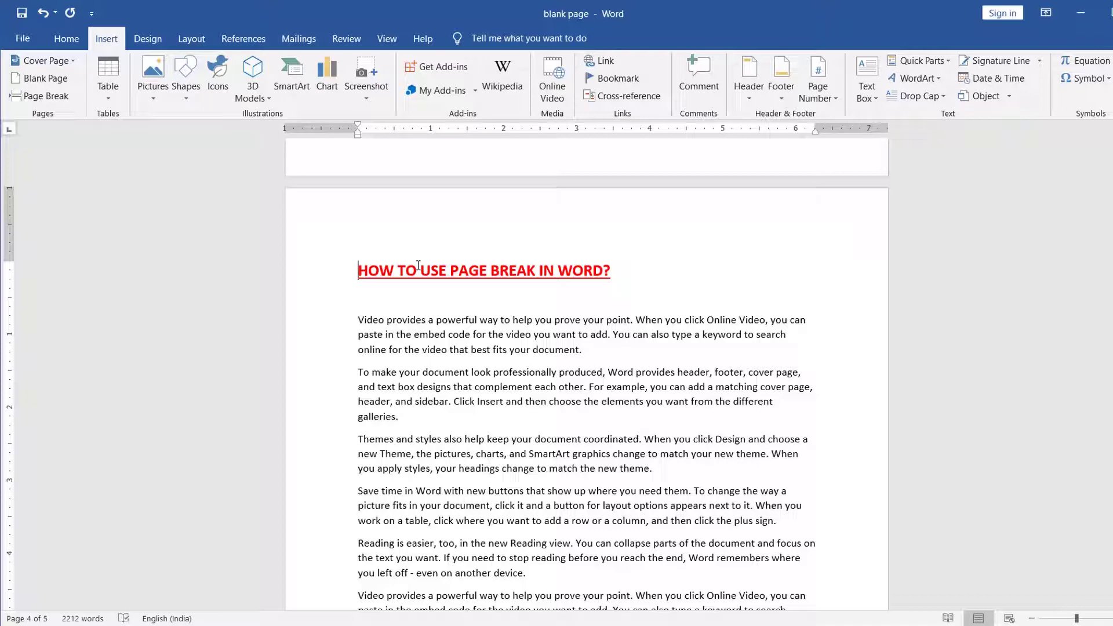
Paste the sample paragraphs on the empty line after page 3's text
scroll(386, 235, up, 1)
scroll(385, 236, up, 10)
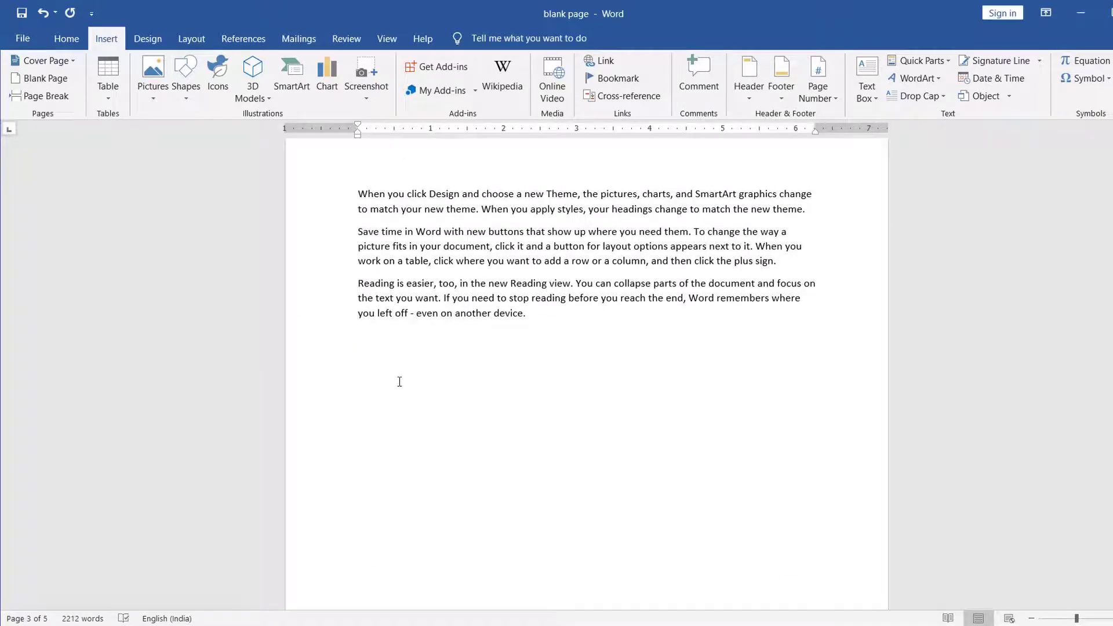
scroll(400, 369, down, 2)
scroll(400, 369, down, 3)
scroll(400, 369, down, 5)
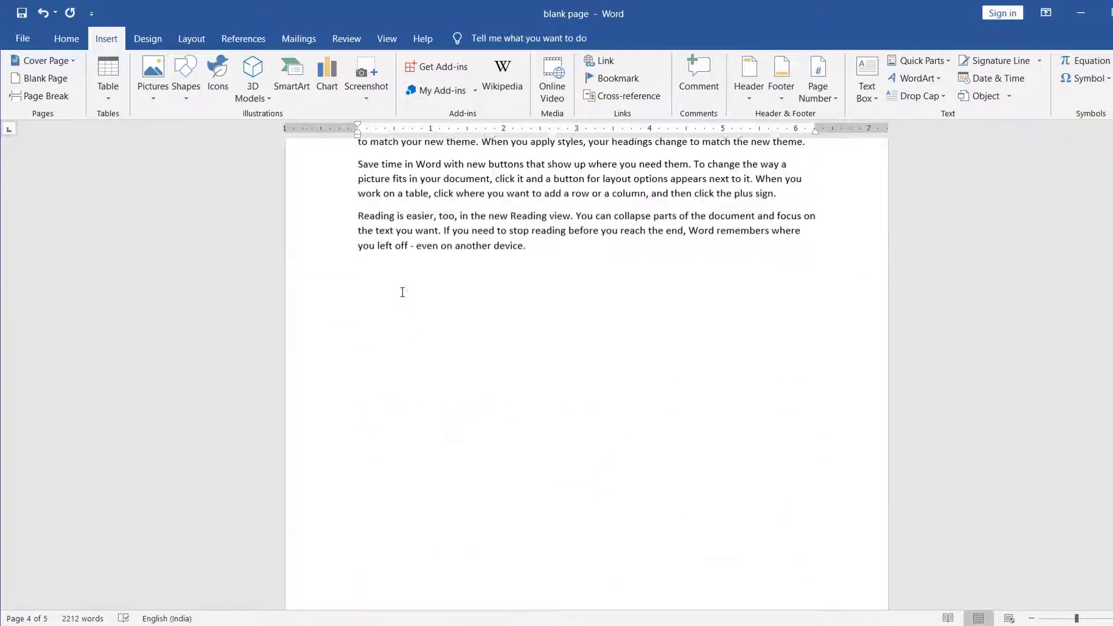
click(357, 307)
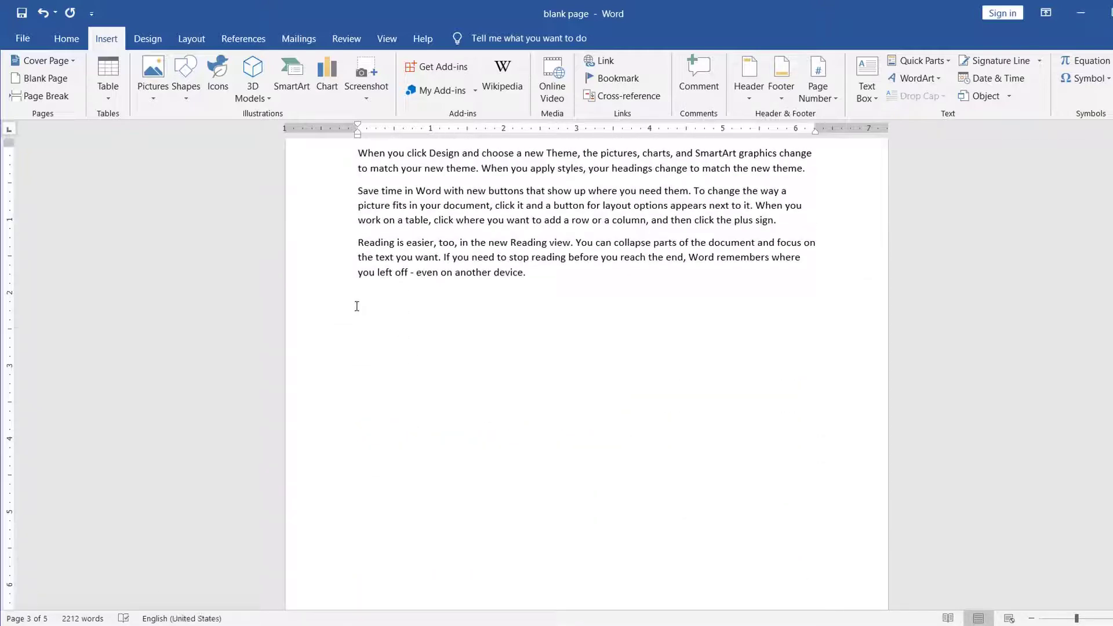
key(ctrl+v)
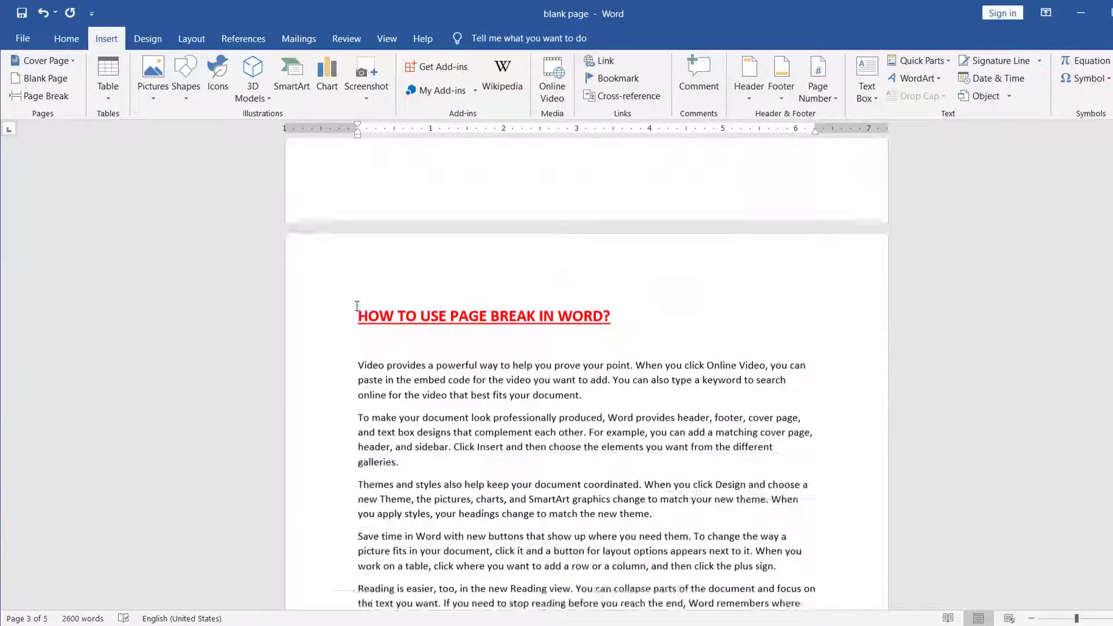
Add a page break after the paragraphs so the red heading still starts its own page
key(ctrl+Return)
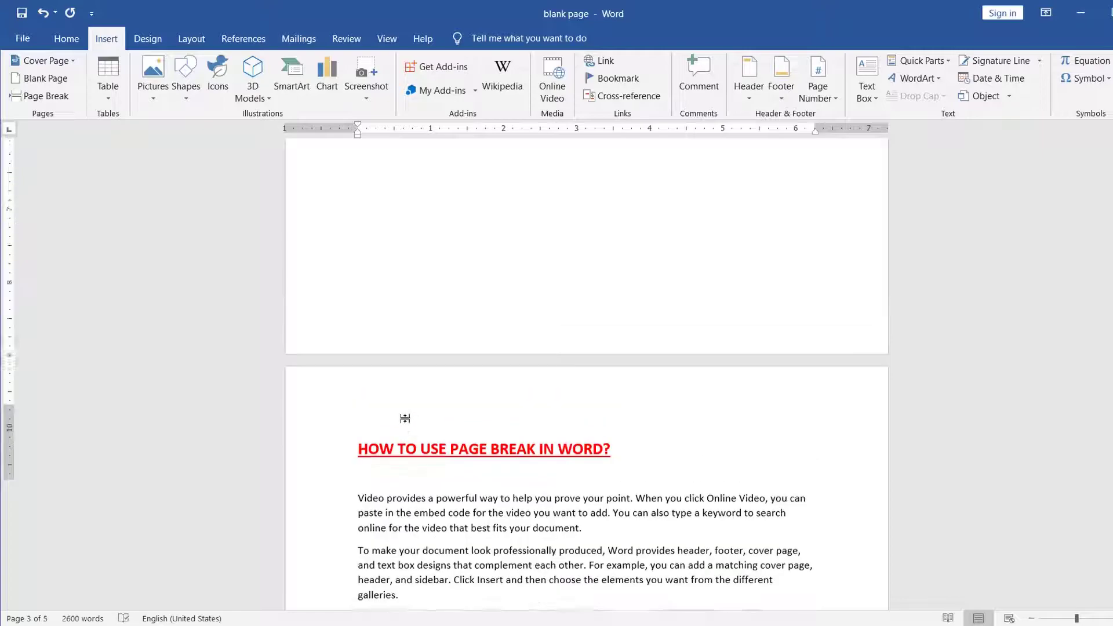
scroll(406, 419, up, 5)
scroll(406, 418, up, 4)
scroll(406, 419, up, 3)
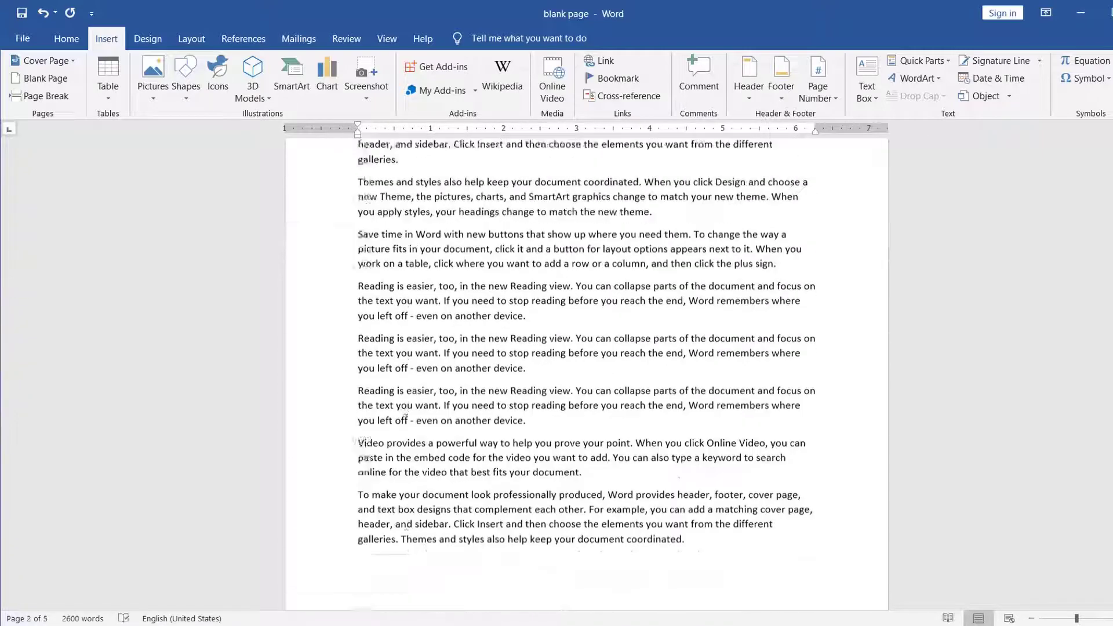
scroll(406, 419, down, 10)
scroll(406, 418, down, 2)
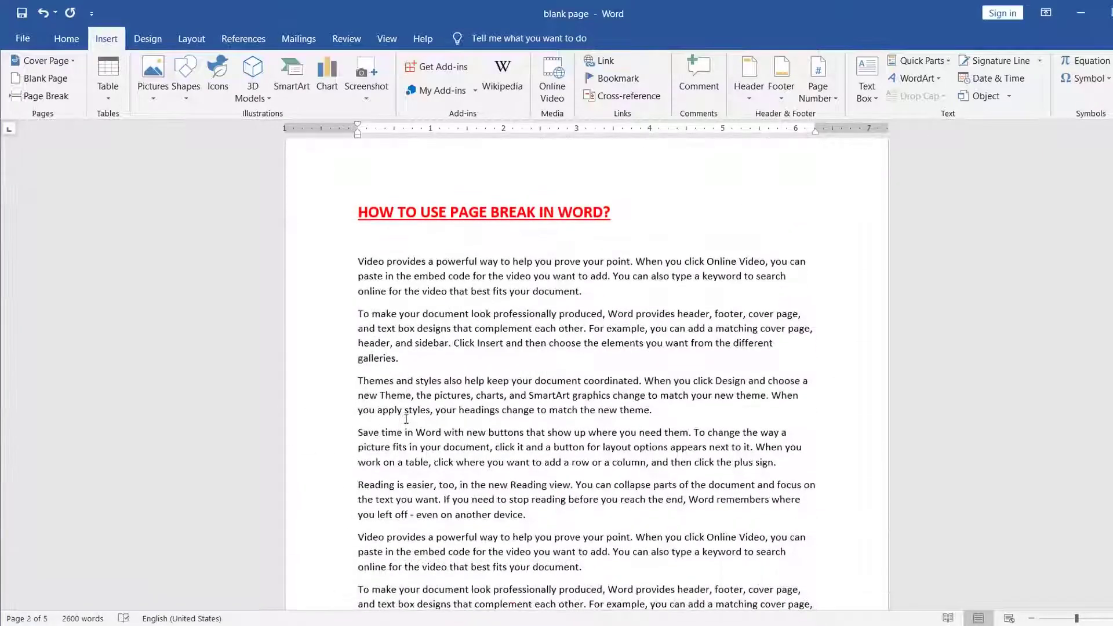